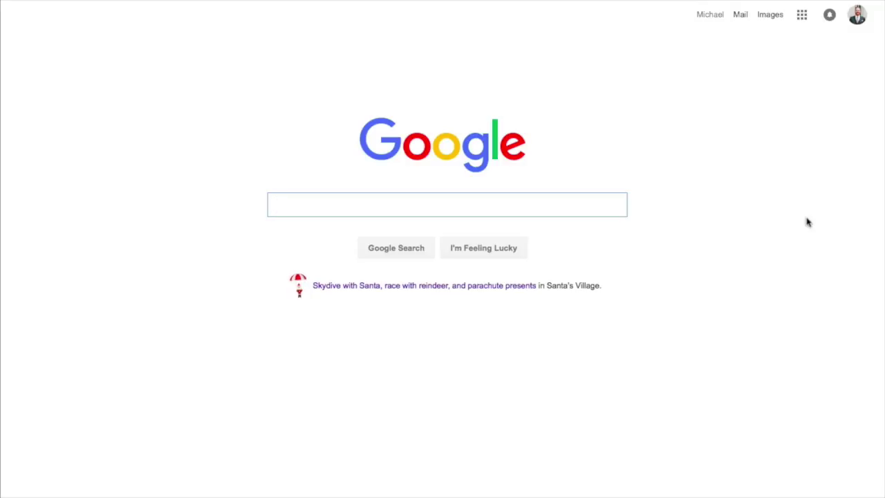
Step: Search Google for 'Google forms', go to Google Forms, and start a new blank form
{"action": "type", "text": "Goog"}
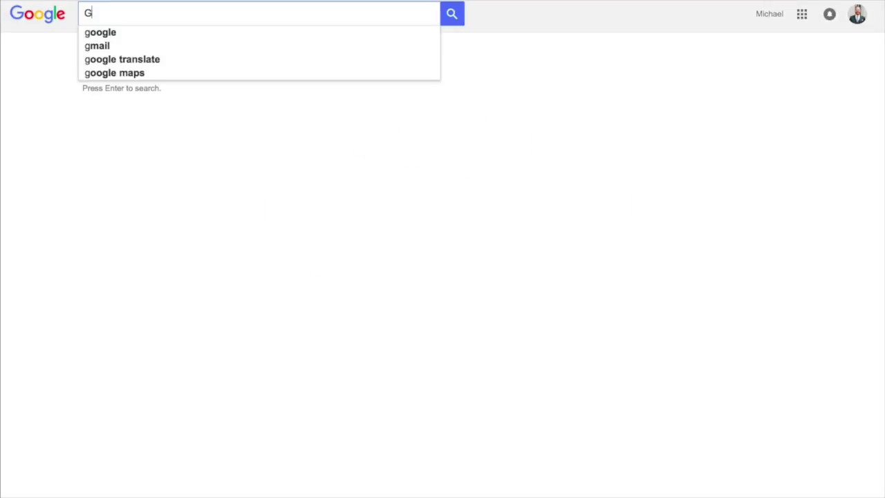
{"action": "type", "text": "le forms"}
{"action": "key", "text": "Return"}
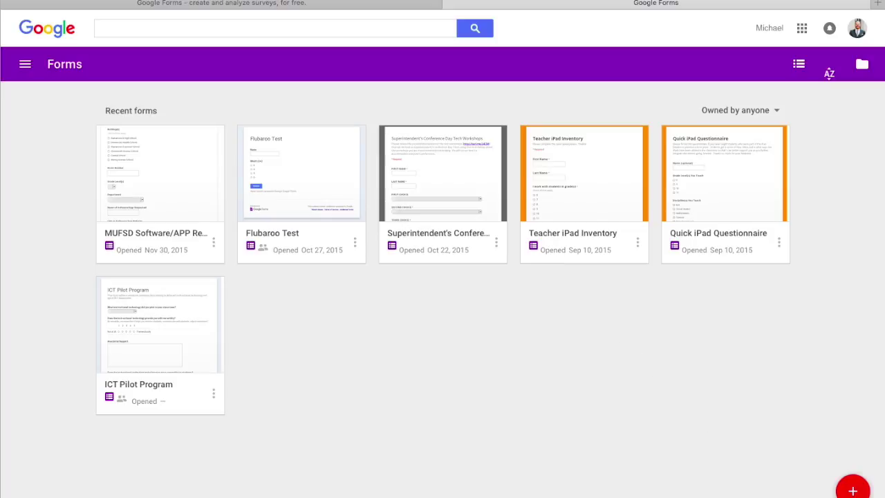
{"action": "left_click", "coordinate": [852, 490]}
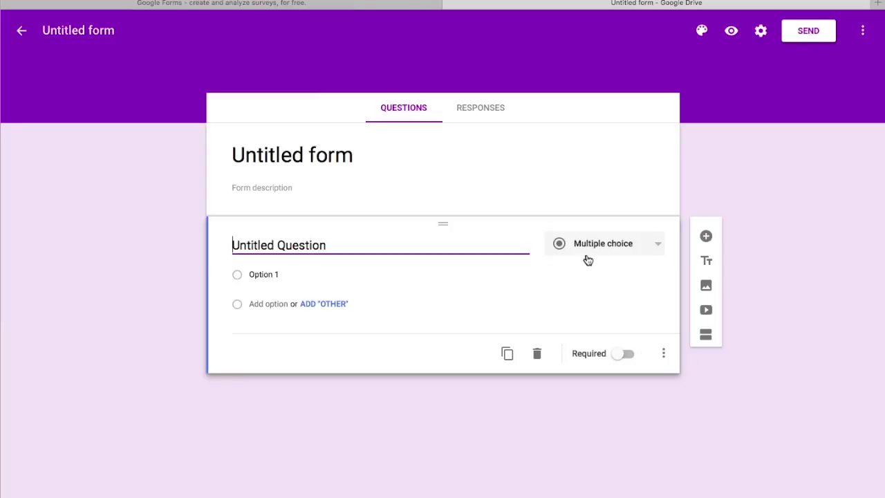
Step: Rename the untitled form to 'Mars Video Homework Assignment'
{"action": "left_click", "coordinate": [429, 159]}
{"action": "triple_click", "coordinate": [429, 159]}
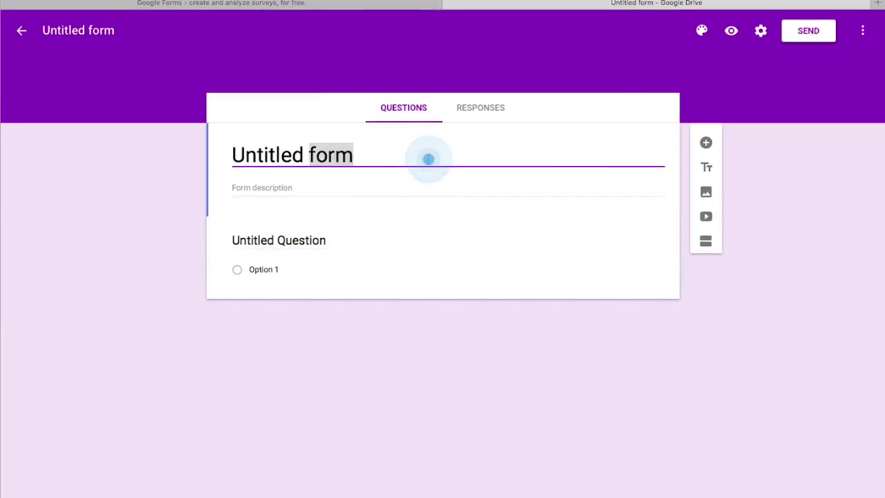
{"action": "type", "text": "Mars "}
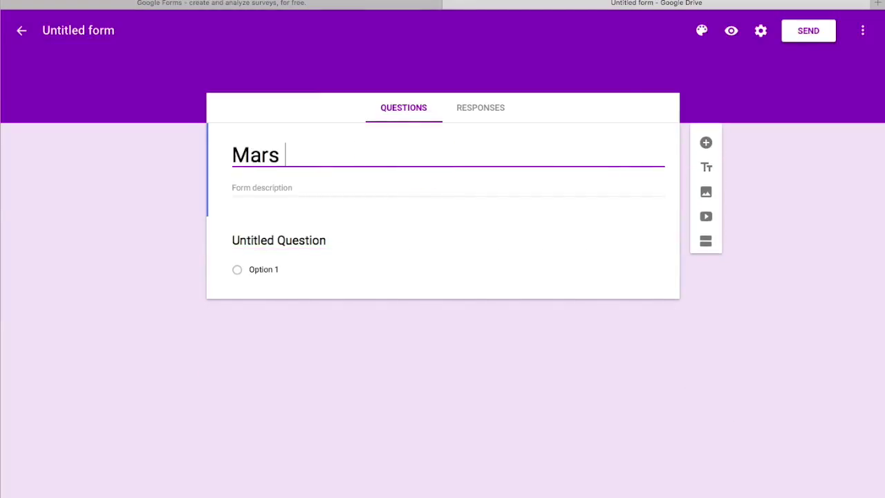
{"action": "type", "text": "Video Homewo"}
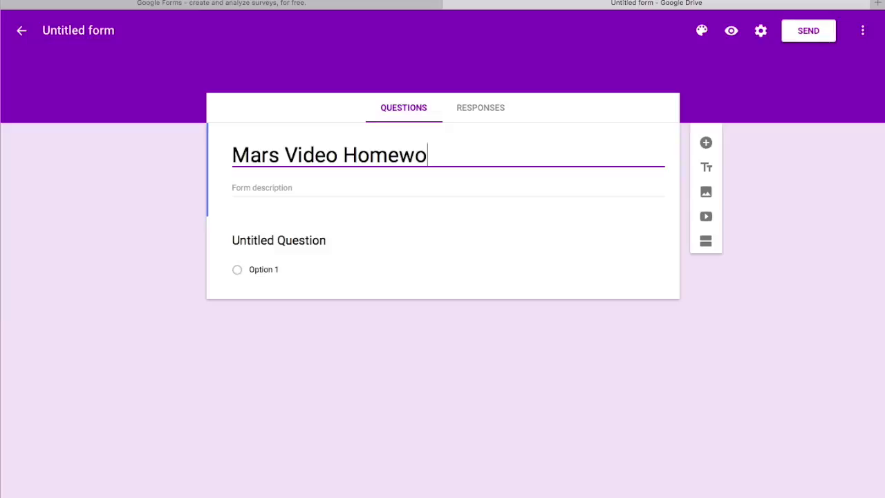
{"action": "type", "text": "rk Assignment"}
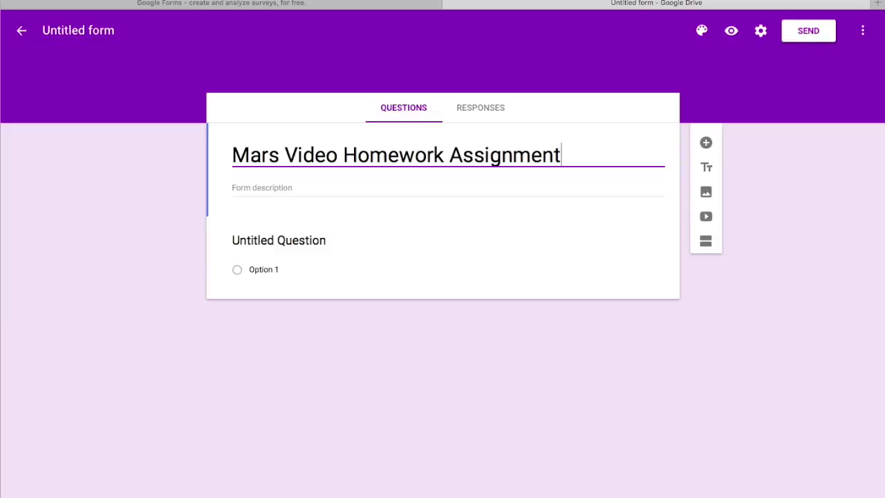
Step: Add the form description 'Please watch the video and answer the questions.'
{"action": "left_click", "coordinate": [316, 198]}
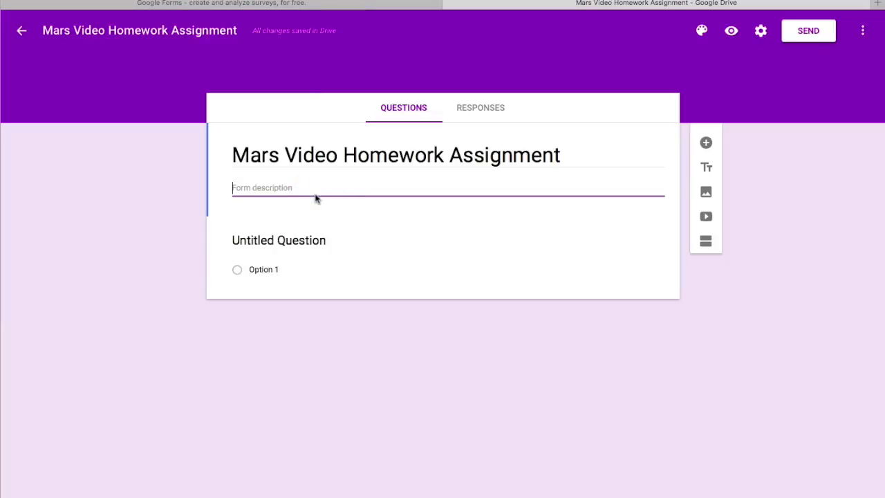
{"action": "type", "text": "Please w"}
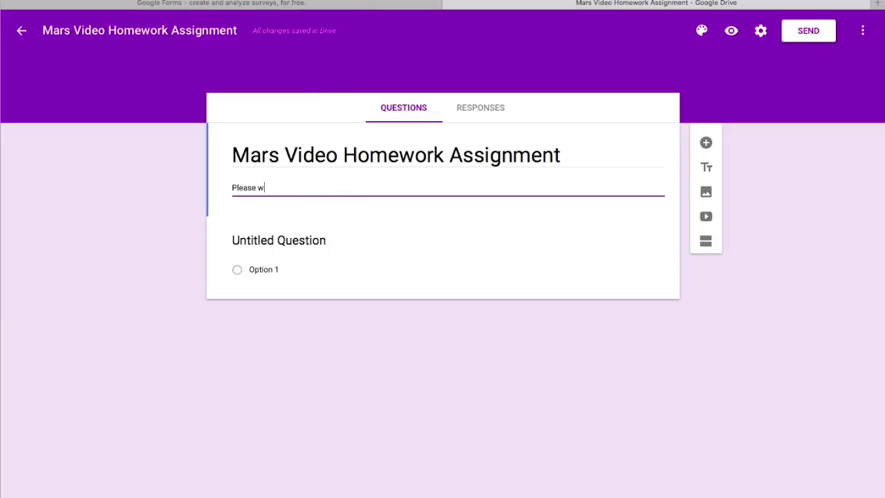
{"action": "type", "text": "atch the video and answer the questi"}
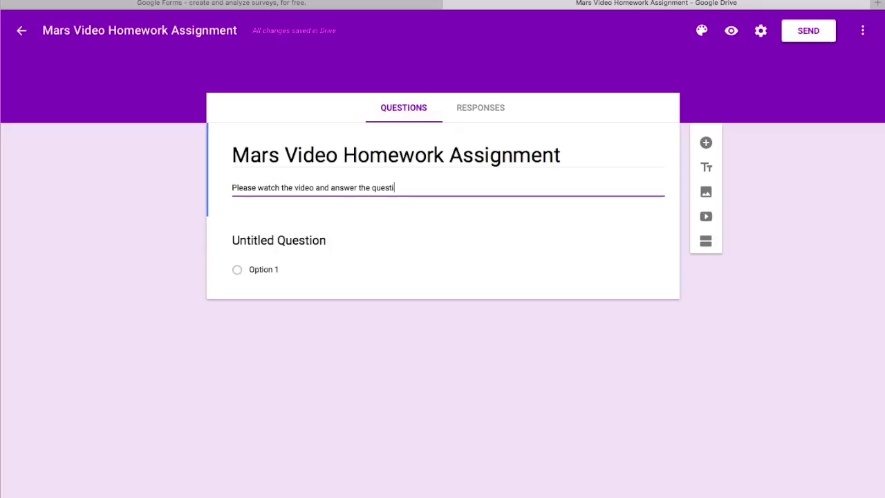
{"action": "type", "text": "."}
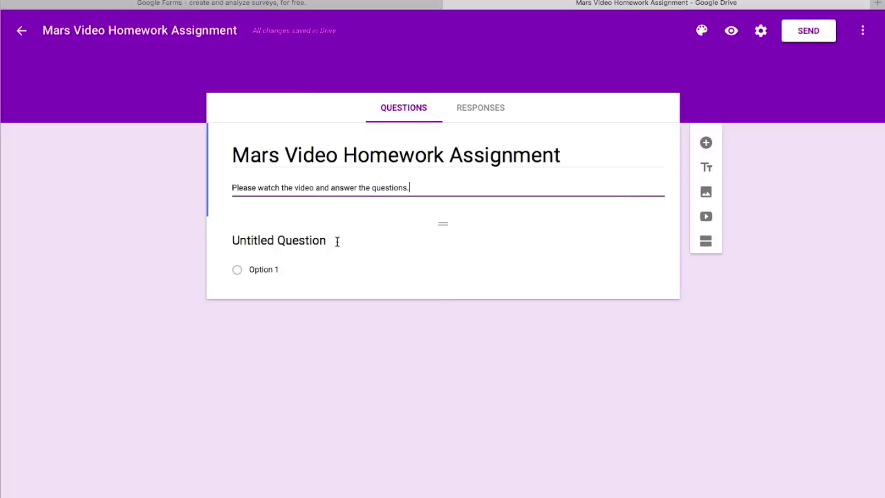
Step: Retitle the first question 'First Name:', make it Short answer, and mark it required
{"action": "left_click", "coordinate": [336, 242]}
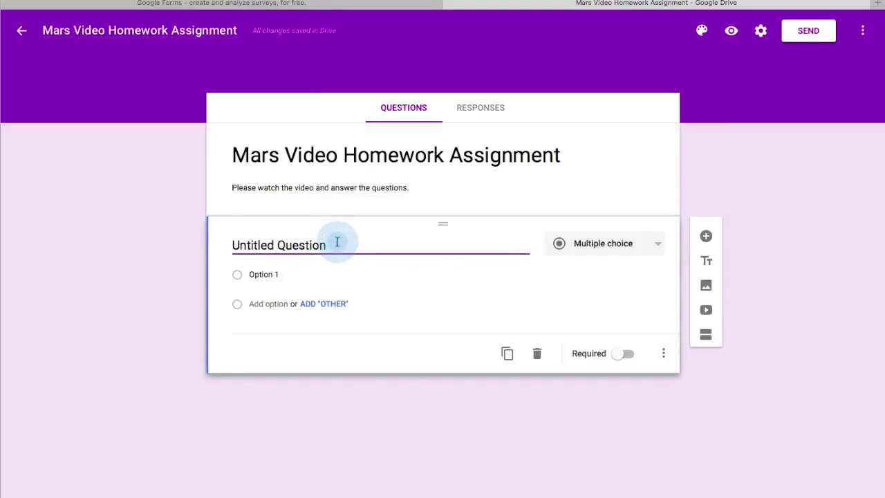
{"action": "left_click", "coordinate": [337, 242]}
{"action": "type", "text": "Firs"}
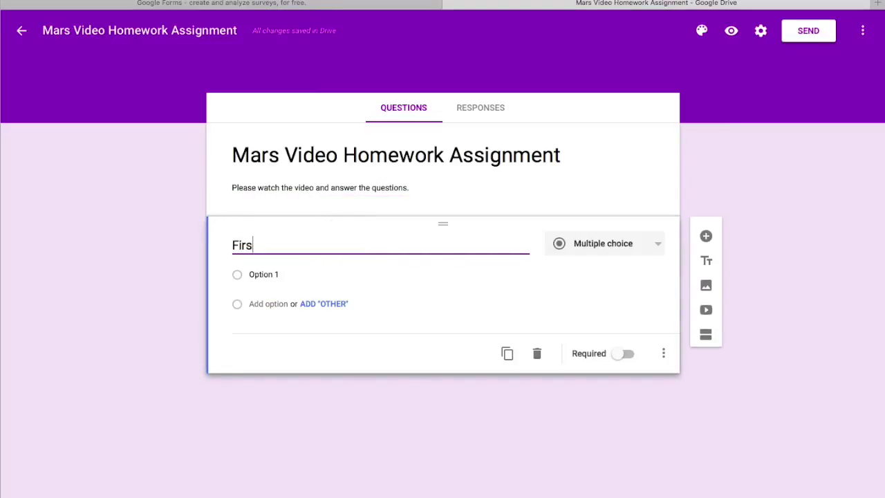
{"action": "type", "text": "t Name:"}
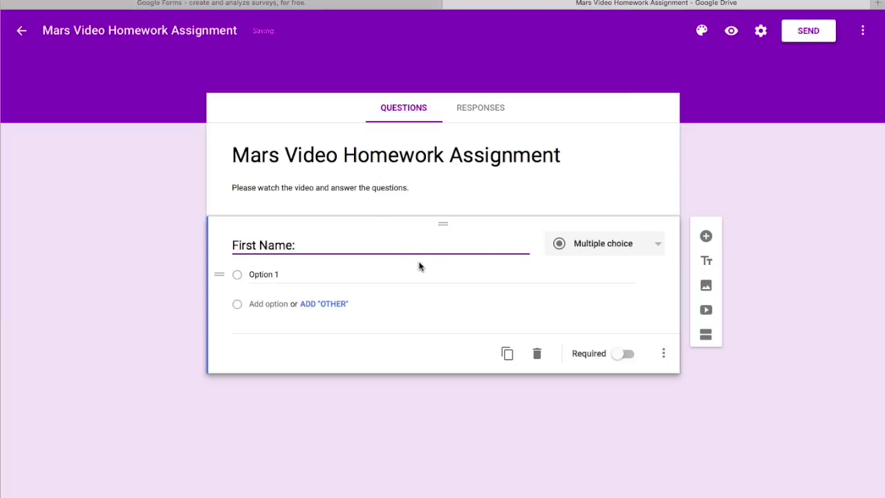
{"action": "left_click", "coordinate": [659, 248]}
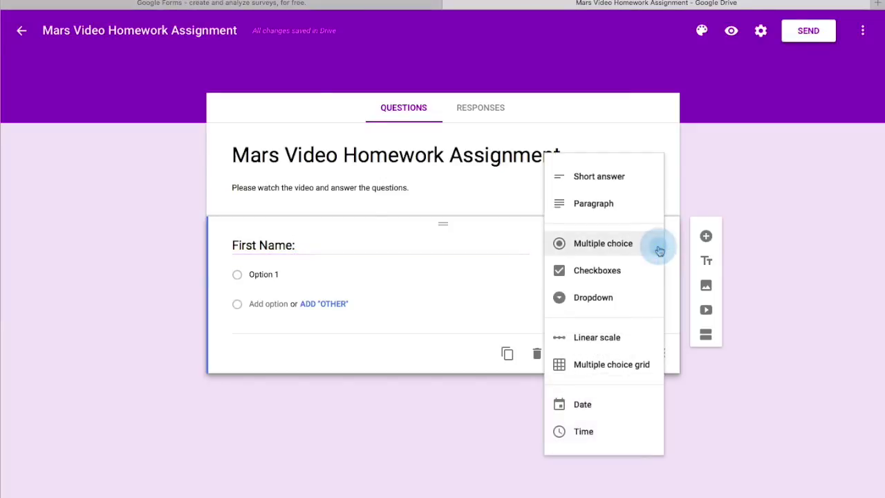
{"action": "left_click", "coordinate": [640, 177]}
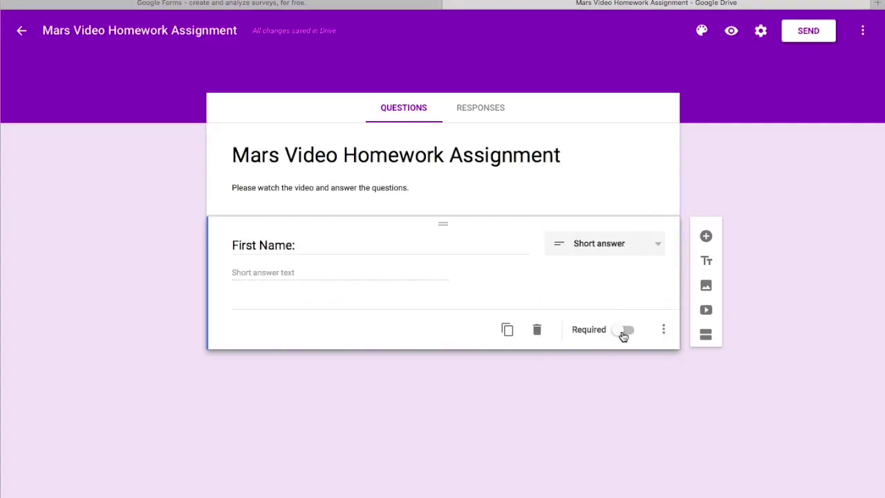
{"action": "left_click", "coordinate": [624, 331]}
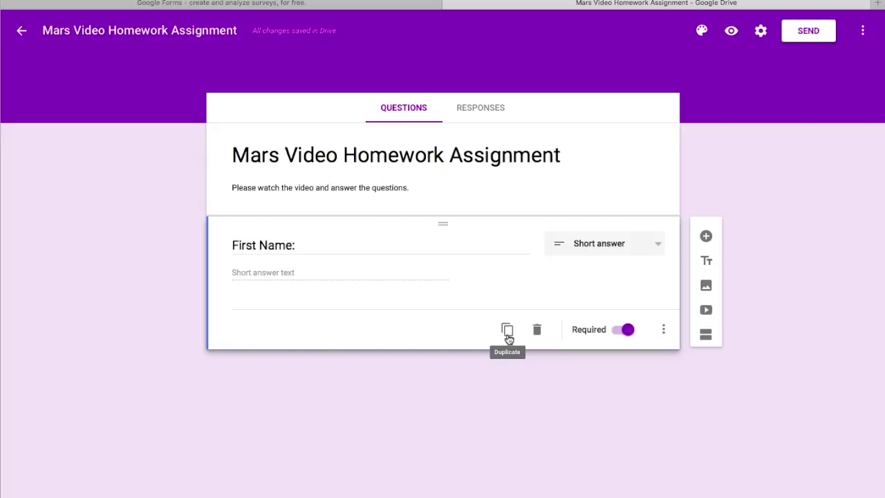
Step: Duplicate First Name into a required 'Last Name:' question, then add a blank question beneath it
{"action": "left_click", "coordinate": [509, 337]}
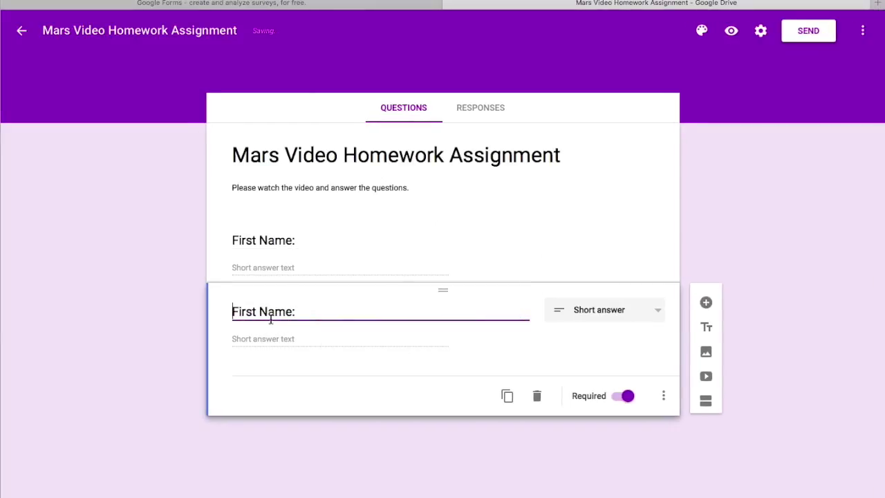
{"action": "double_click", "coordinate": [245, 311]}
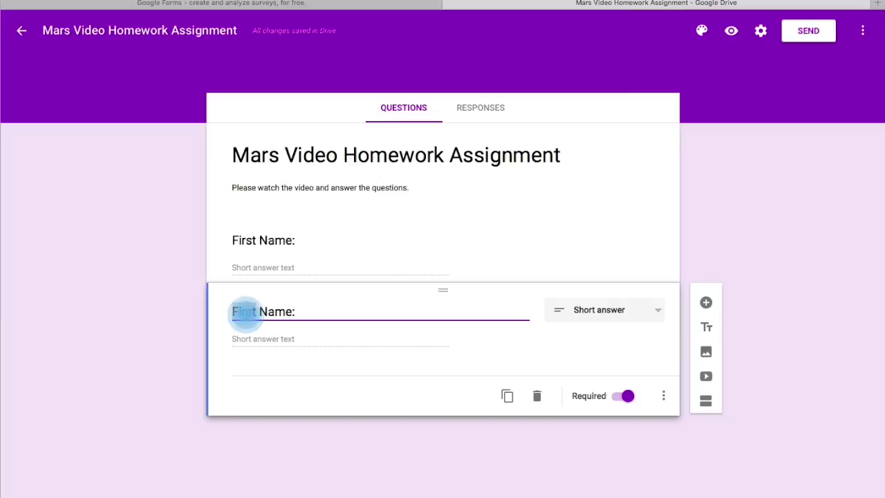
{"action": "type", "text": "Last"}
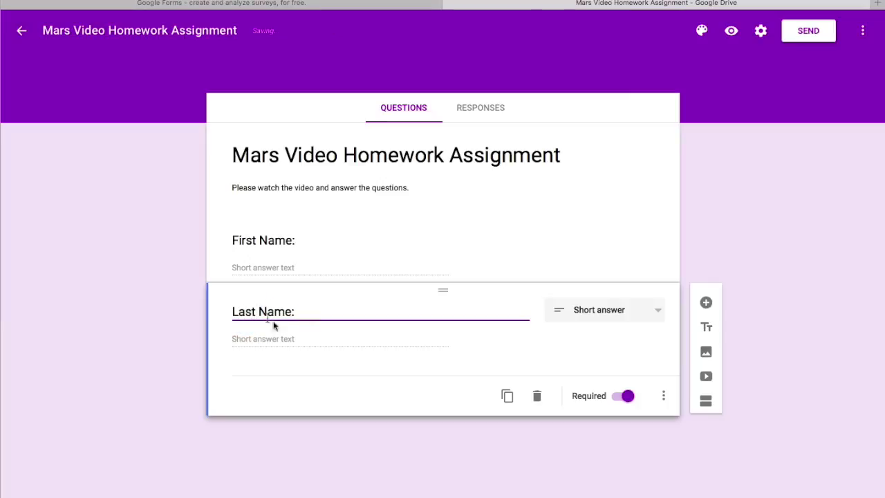
{"action": "left_click", "coordinate": [306, 339]}
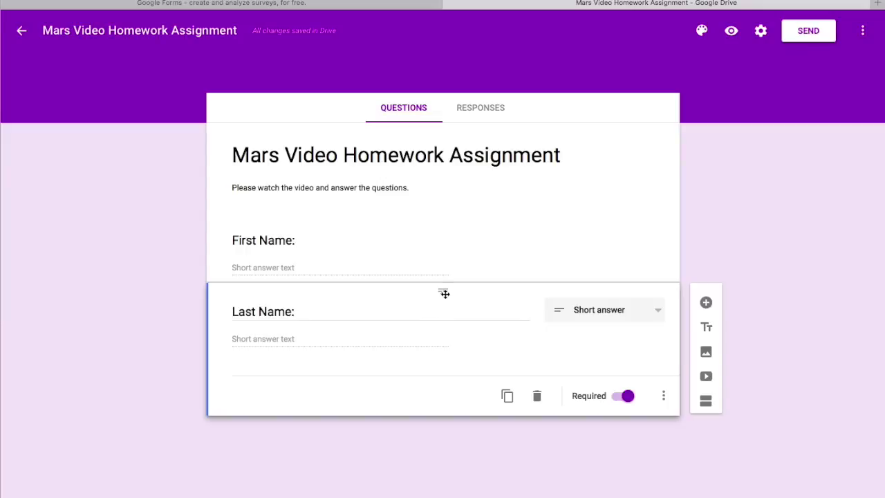
{"action": "left_click_drag", "start_coordinate": [444, 293], "coordinate": [437, 312]}
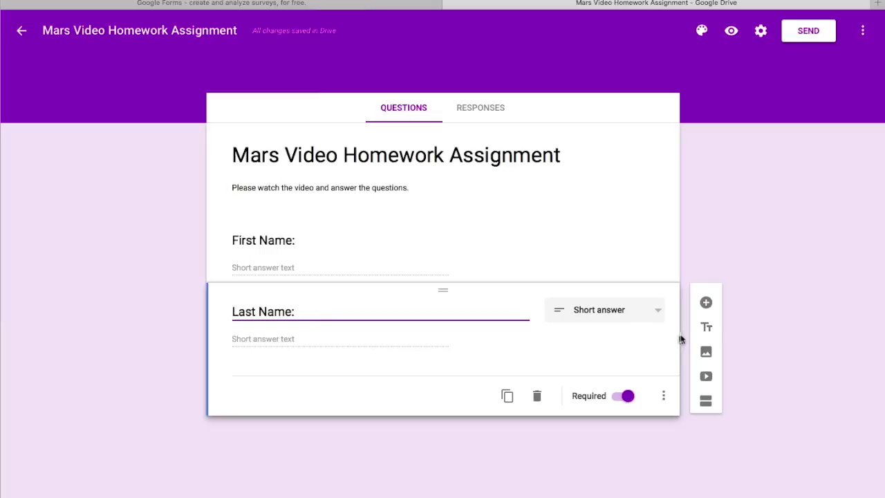
{"action": "left_click", "coordinate": [706, 302]}
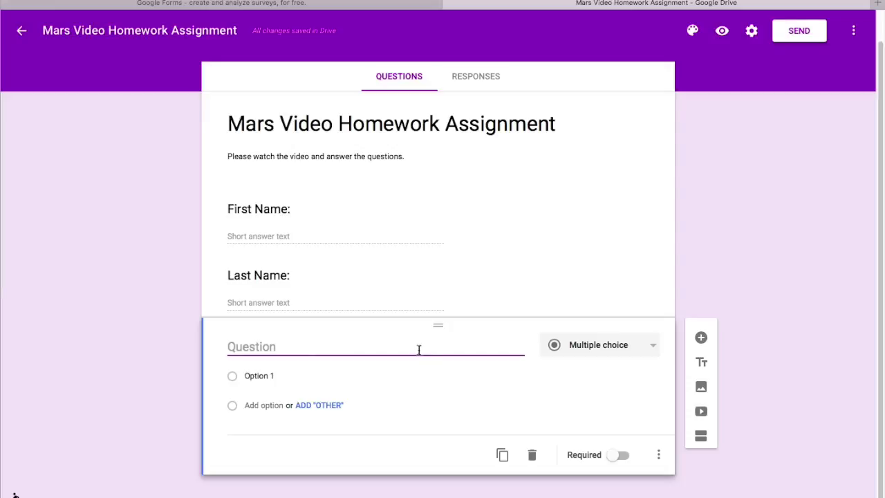
Step: Title the new question 'Class Period:' with options Period 1, Period 2, Period 3 and Period 4
{"action": "type", "text": "Class Period:"}
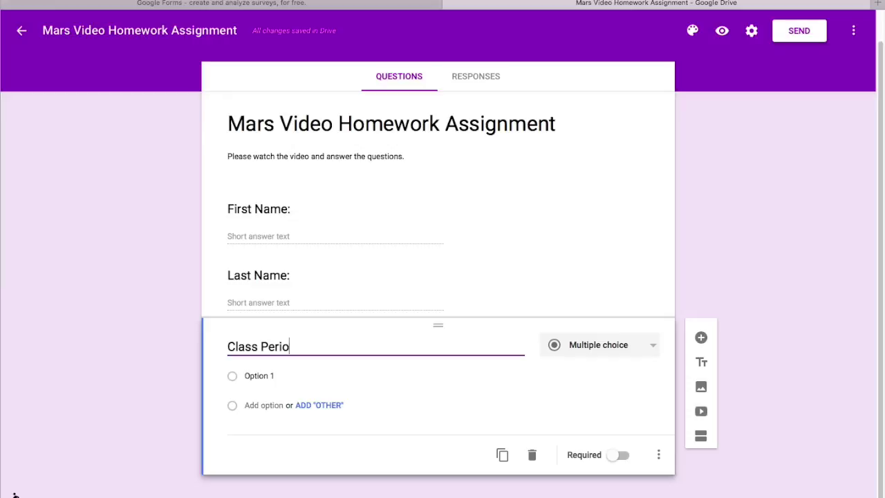
{"action": "left_click", "coordinate": [263, 375]}
{"action": "type", "text": "Period"}
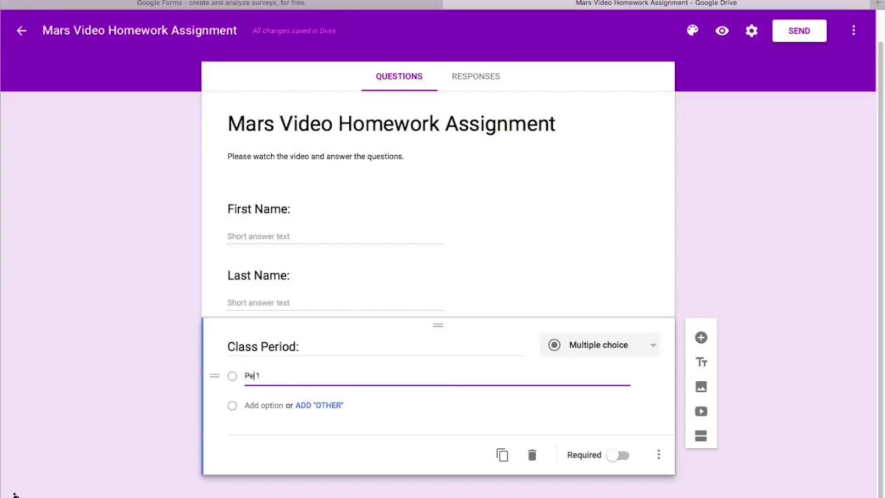
{"action": "left_click", "coordinate": [253, 406]}
{"action": "type", "text": "Period 2"}
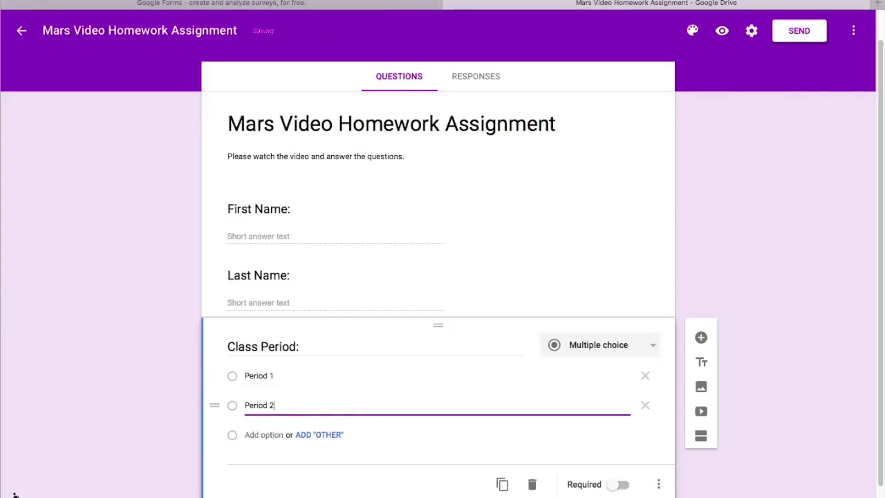
{"action": "key", "text": "Tab"}
{"action": "key", "text": "Tab"}
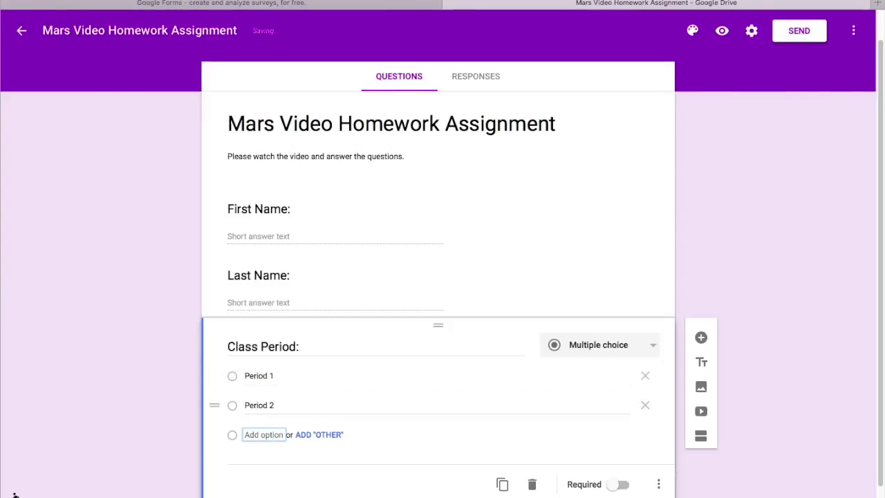
{"action": "type", "text": "Period 3"}
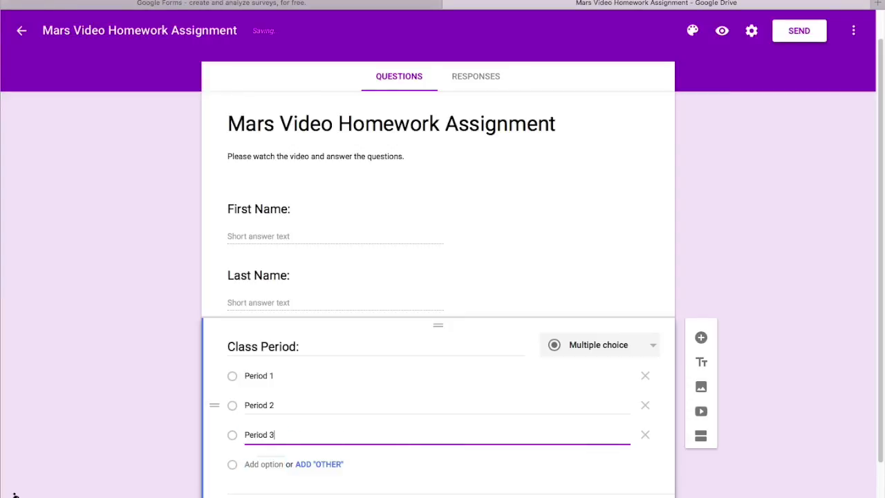
{"action": "key", "text": "Tab"}
{"action": "key", "text": "Tab"}
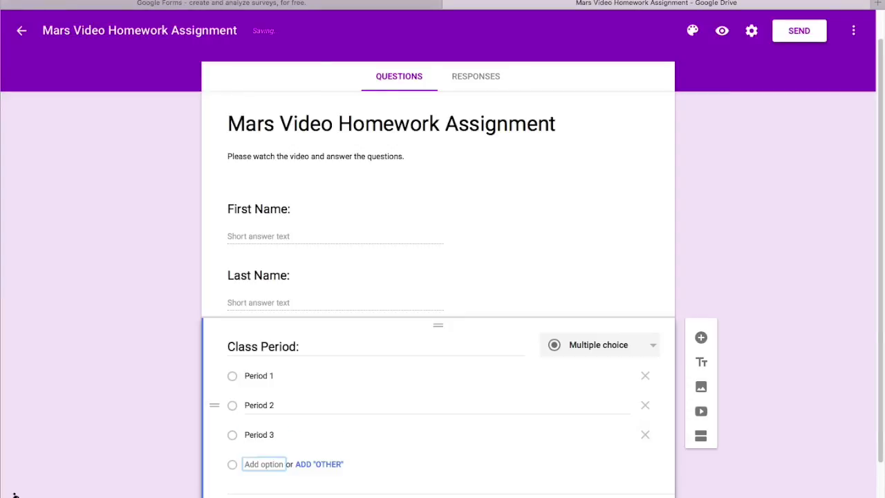
{"action": "type", "text": "Period 4"}
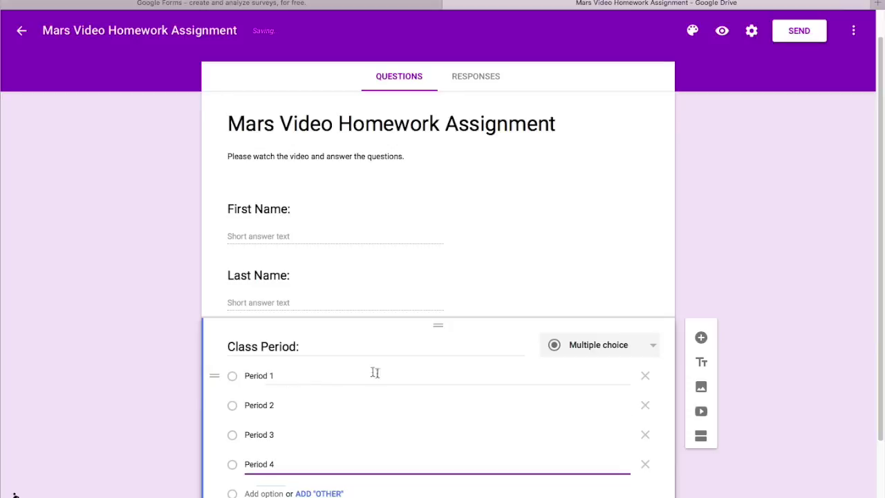
Step: Make the Class Period question required and insert a video item
{"action": "scroll", "coordinate": [378, 374], "scroll_direction": "down", "scroll_amount": 2}
{"action": "left_click", "coordinate": [625, 488]}
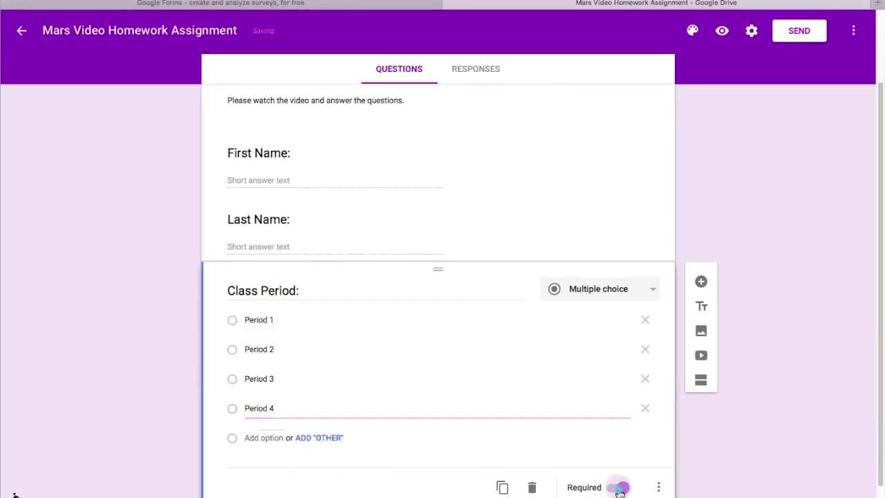
{"action": "scroll", "coordinate": [640, 424], "scroll_direction": "down", "scroll_amount": 1}
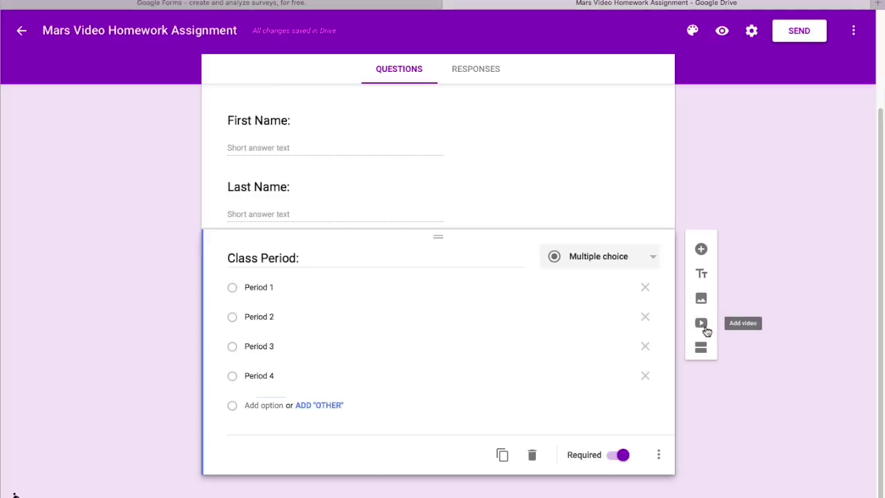
{"action": "left_click", "coordinate": [702, 326]}
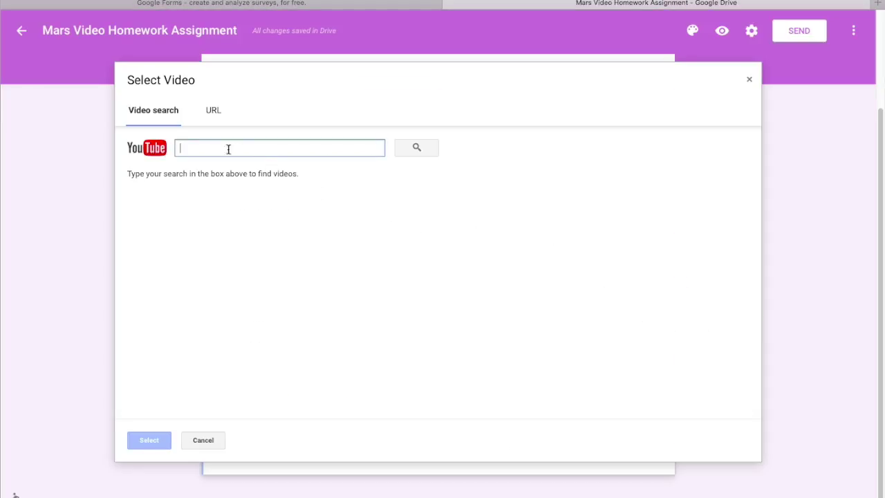
Step: Search YouTube for 'Ted Ed Mars' and insert the 'Could we actually live on Mars?' video
{"action": "left_click", "coordinate": [213, 119]}
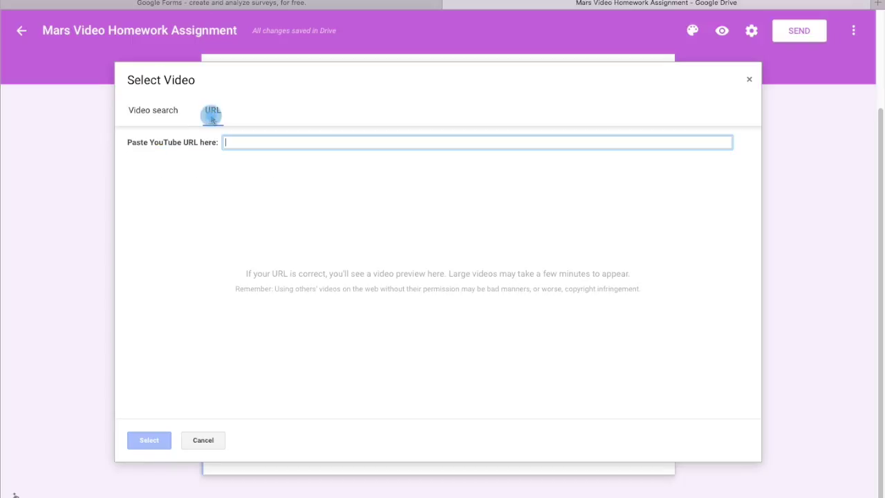
{"action": "left_click", "coordinate": [172, 114]}
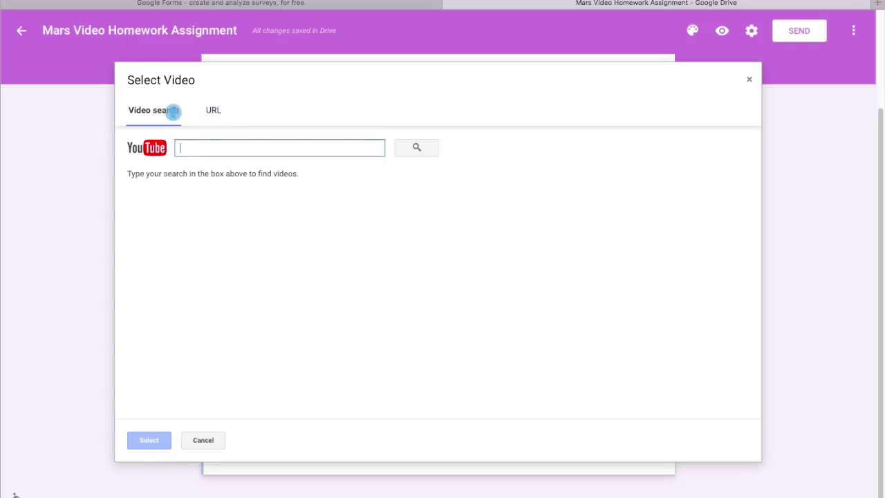
{"action": "left_click", "coordinate": [182, 147]}
{"action": "type", "text": "Ted Ed"}
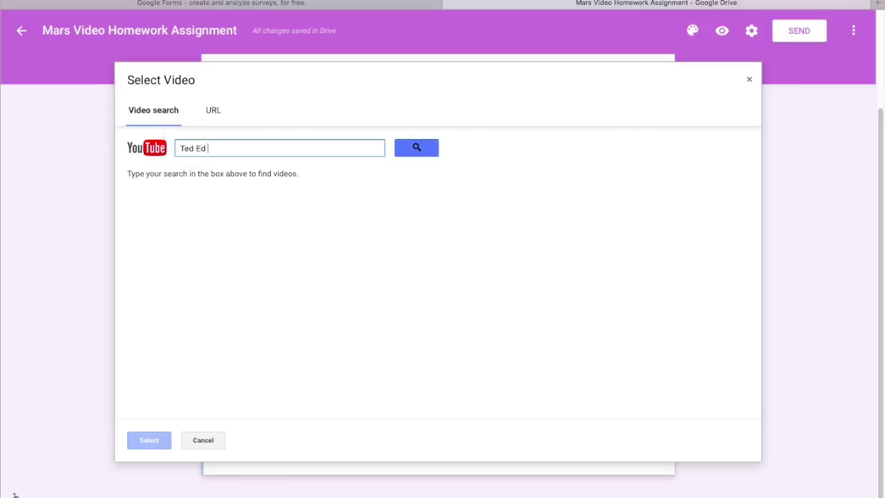
{"action": "type", "text": " Mars"}
{"action": "key", "text": "Return"}
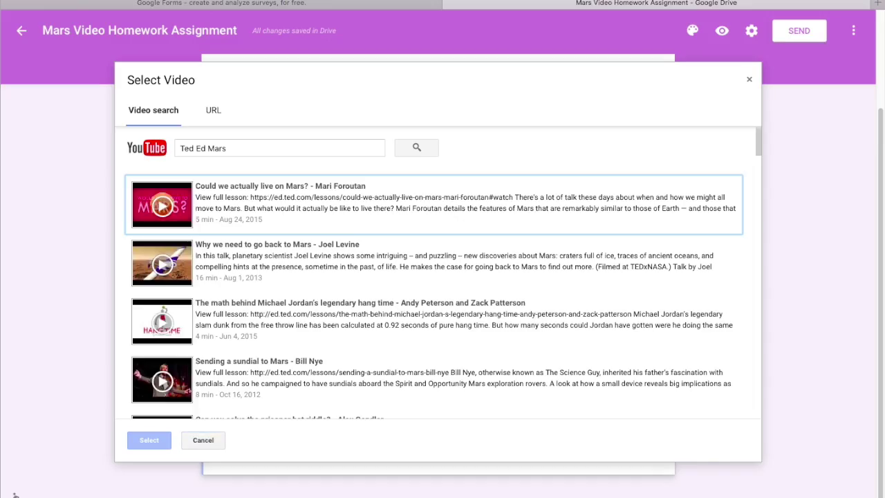
{"action": "left_click", "coordinate": [254, 211]}
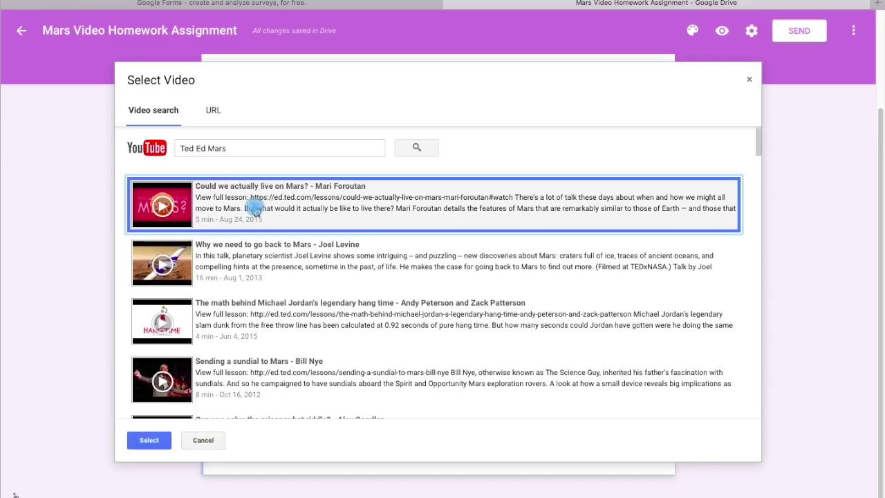
{"action": "left_click", "coordinate": [149, 440]}
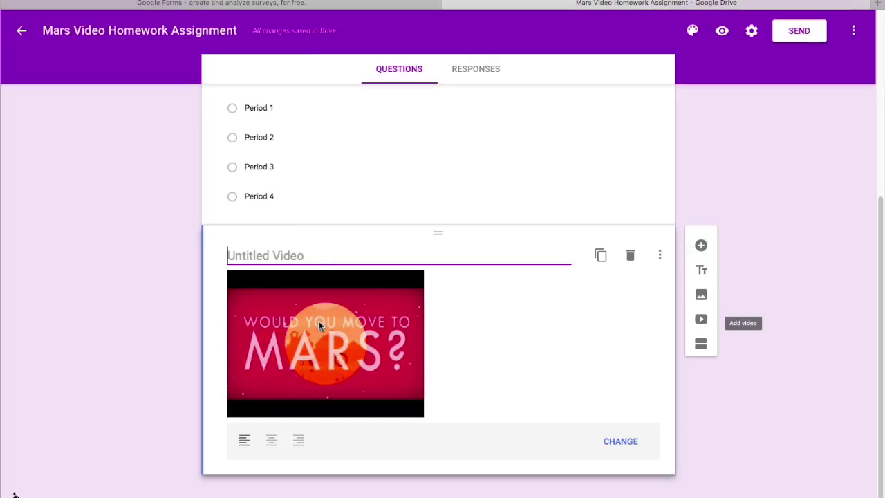
Step: Title the video 'TED Ed: Would You Move to Mars?' and add a new question after it
{"action": "type", "text": "TED Ed:"}
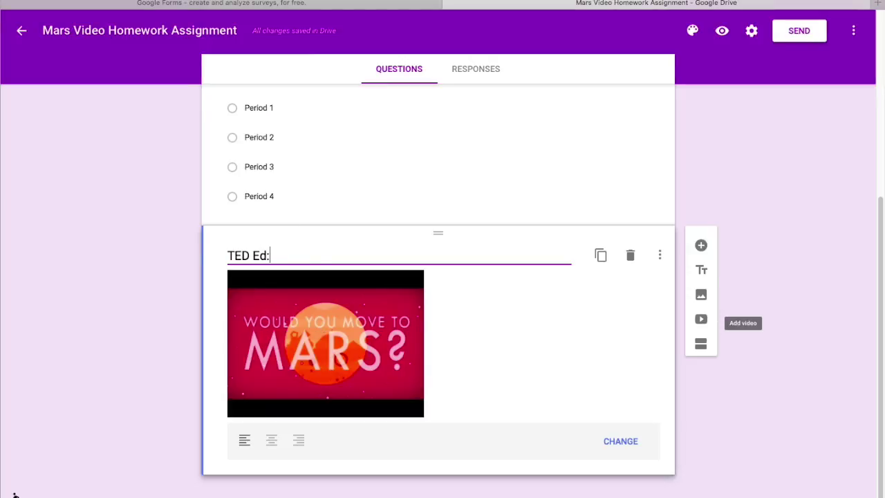
{"action": "type", "text": " Would You Move to M"}
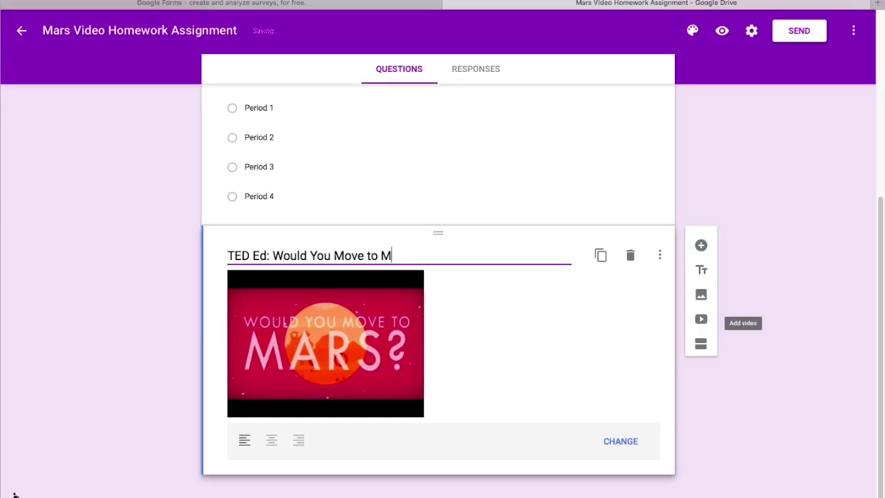
{"action": "type", "text": "ars?"}
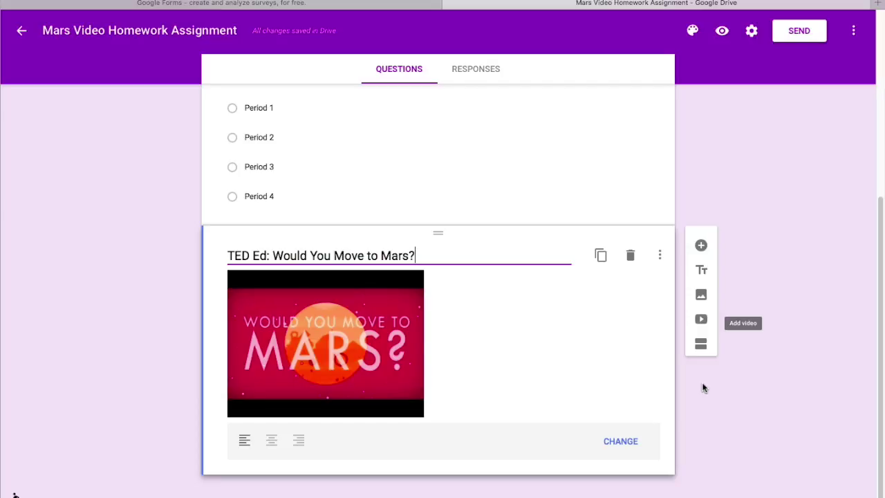
{"action": "left_click", "coordinate": [702, 246]}
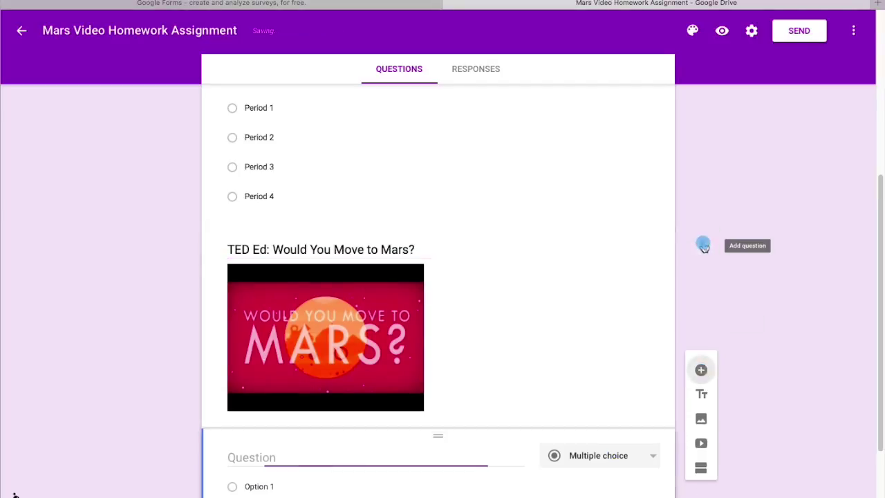
Step: Make the new question a required Paragraph asking 'What are some of the challenges of living on Mars?'
{"action": "left_click", "coordinate": [647, 354]}
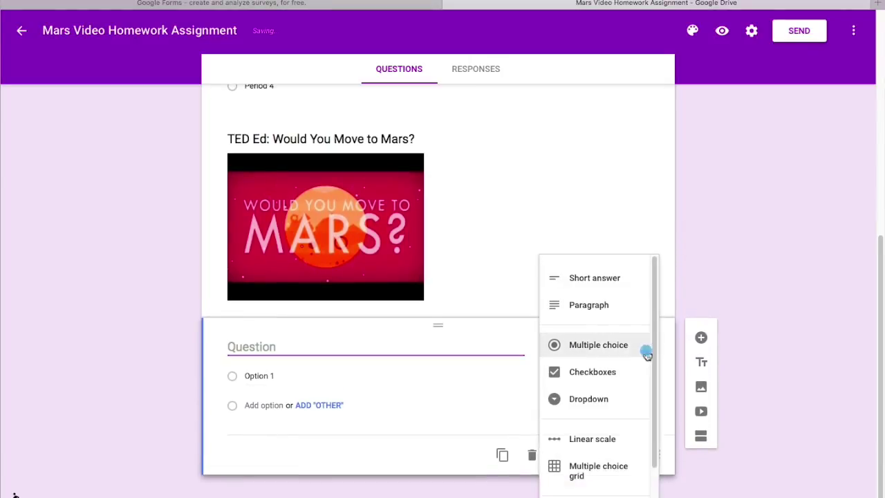
{"action": "left_click", "coordinate": [635, 315]}
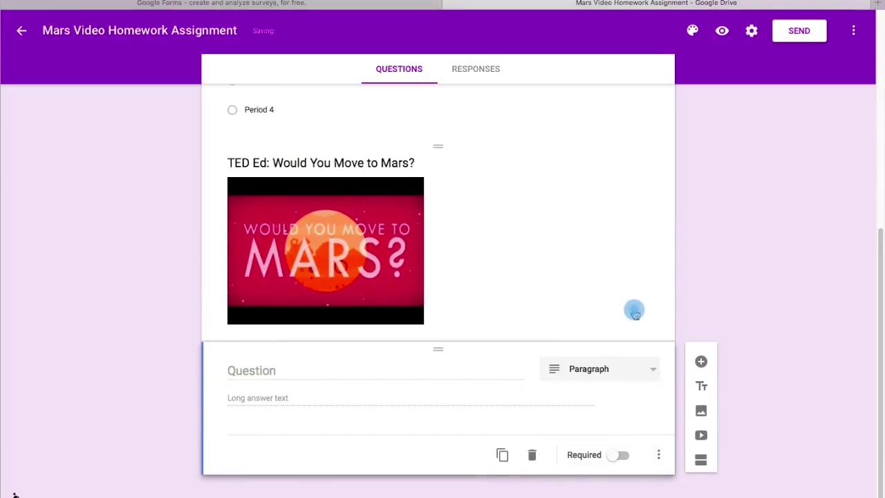
{"action": "left_click", "coordinate": [360, 370]}
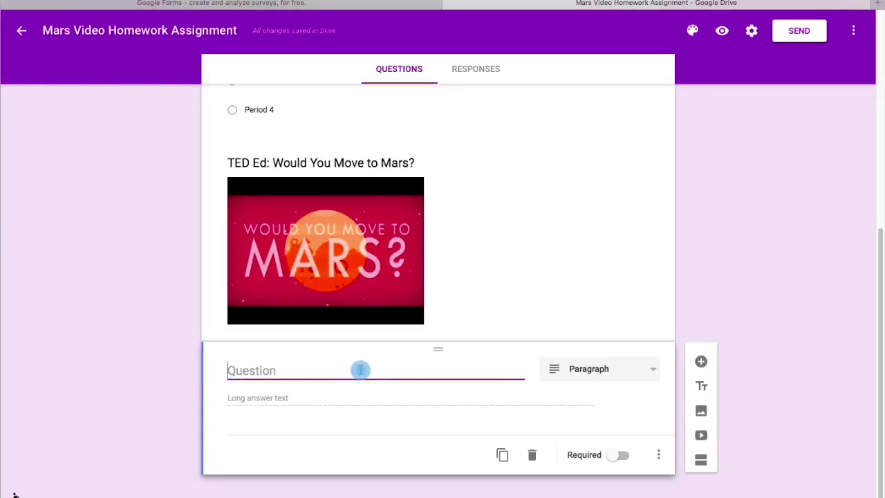
{"action": "type", "text": "What"}
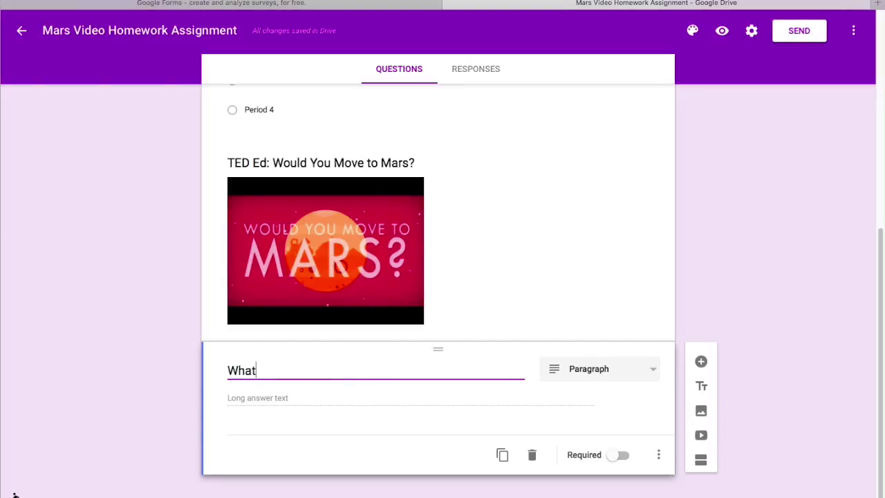
{"action": "type", "text": " are some of the challenege"}
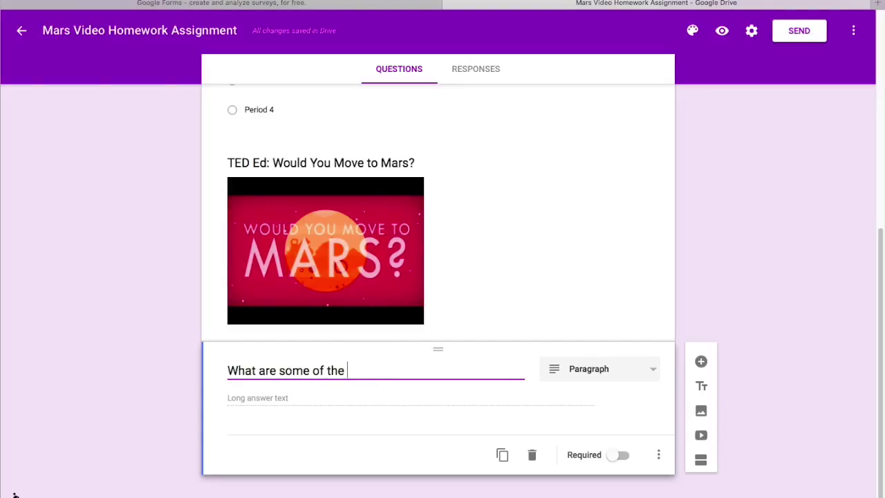
{"action": "key", "text": "BackSpace"}
{"action": "key", "text": "BackSpace"}
{"action": "key", "text": "BackSpace"}
{"action": "type", "text": "ges of"}
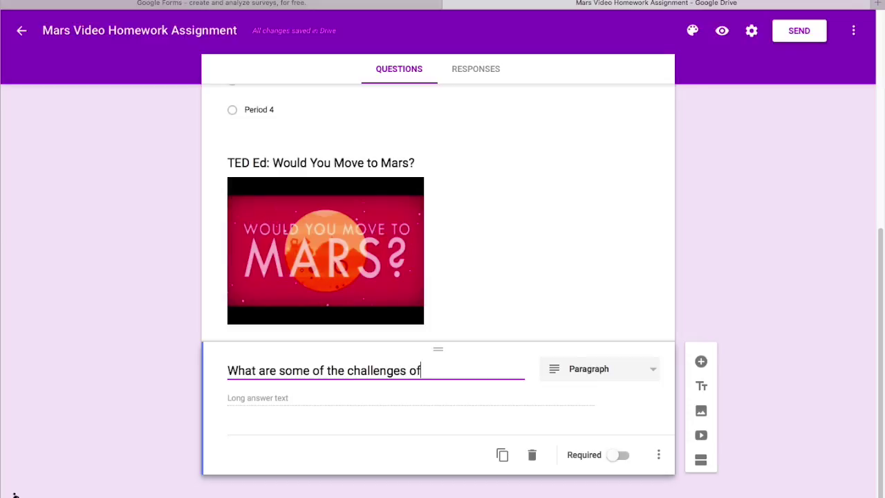
{"action": "type", "text": " living on Ma"}
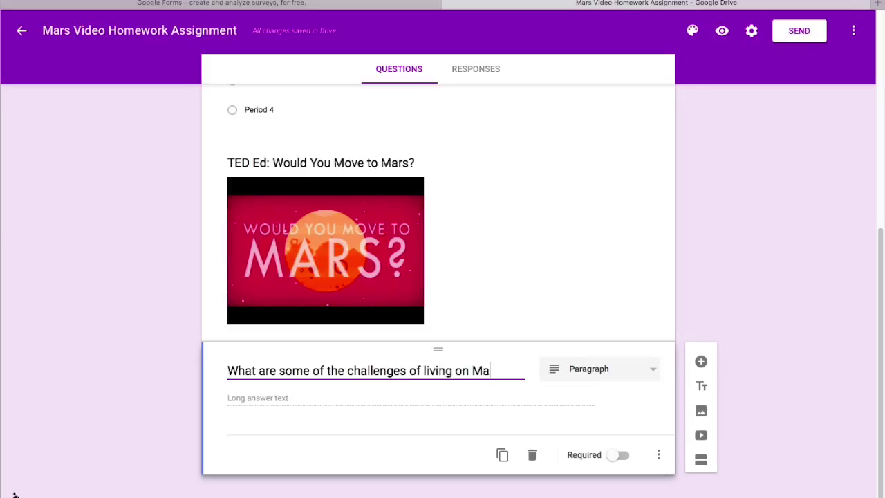
{"action": "type", "text": "rs?"}
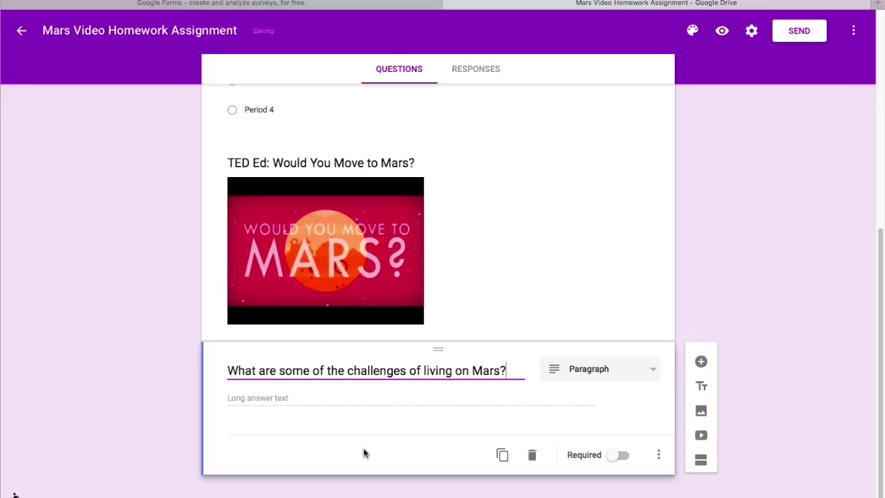
{"action": "left_click", "coordinate": [626, 456]}
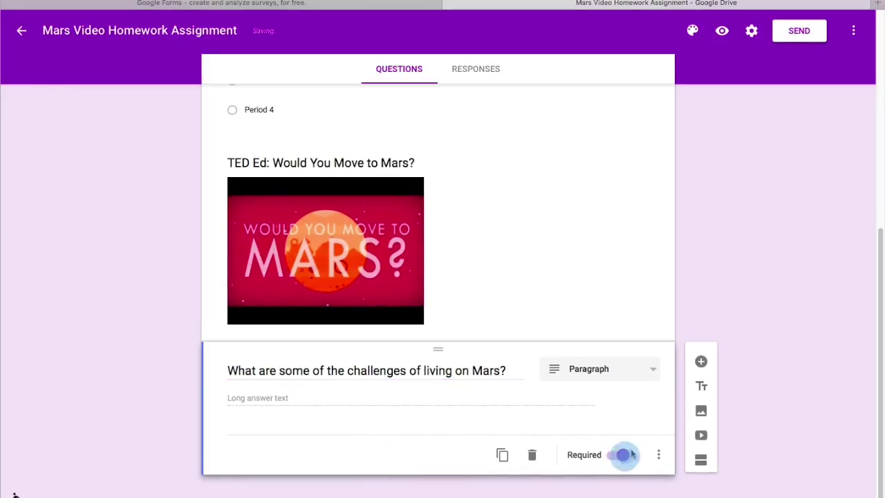
Step: Try purple and blue theme colours, then settle on a red theme
{"action": "scroll", "coordinate": [718, 370], "scroll_direction": "up", "scroll_amount": 5}
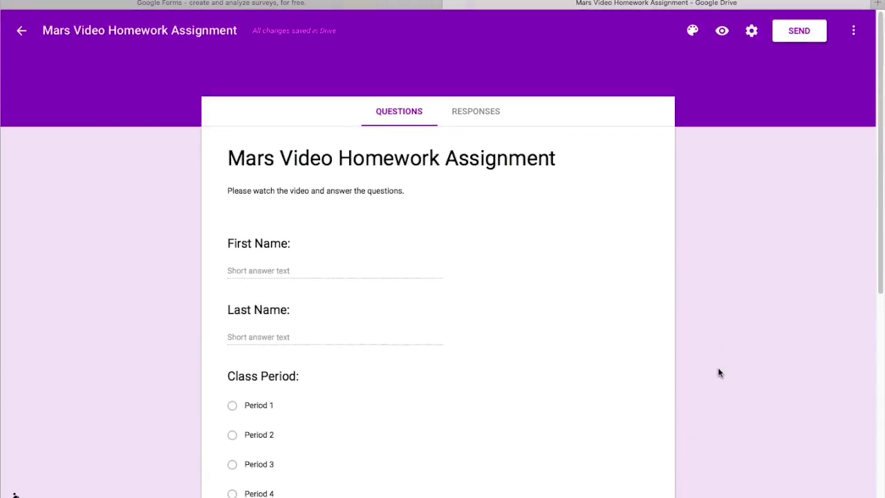
{"action": "scroll", "coordinate": [717, 370], "scroll_direction": "down", "scroll_amount": 2}
{"action": "scroll", "coordinate": [718, 372], "scroll_direction": "down", "scroll_amount": 4}
{"action": "scroll", "coordinate": [718, 372], "scroll_direction": "up", "scroll_amount": 6}
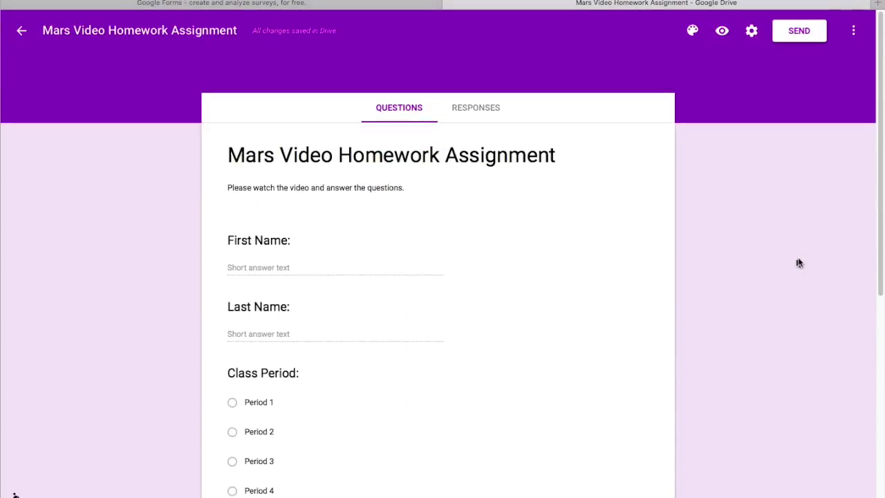
{"action": "scroll", "coordinate": [799, 263], "scroll_direction": "up", "scroll_amount": 1}
{"action": "left_click", "coordinate": [693, 32]}
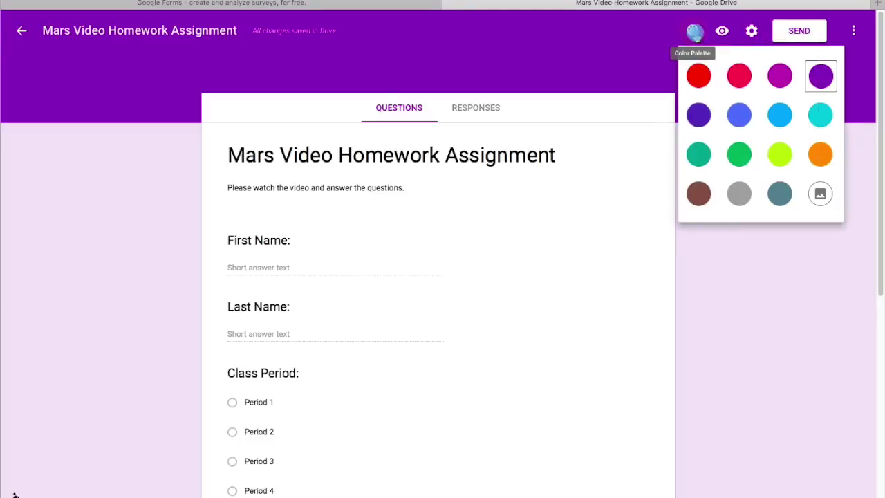
{"action": "left_click", "coordinate": [705, 90]}
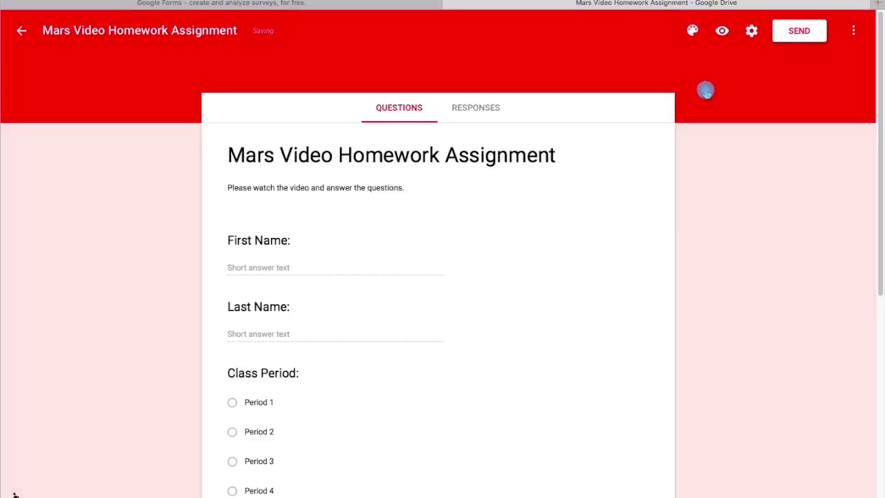
{"action": "left_click", "coordinate": [693, 32]}
{"action": "left_click", "coordinate": [692, 118]}
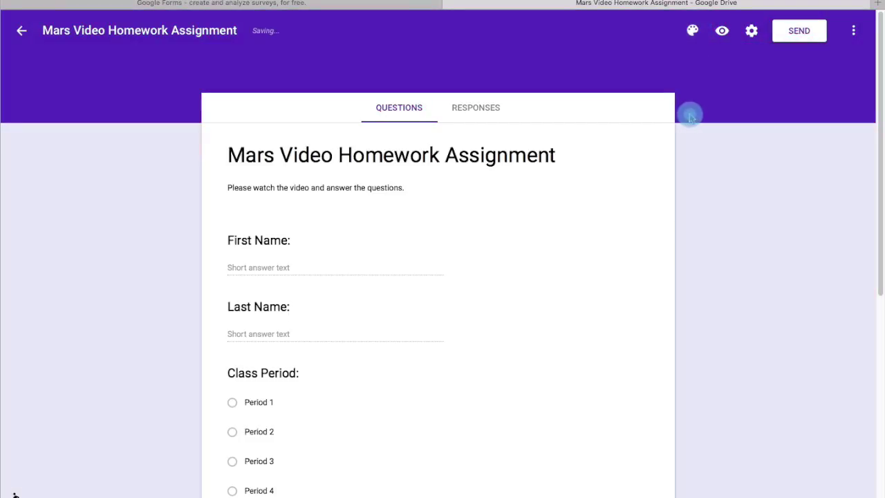
{"action": "left_click", "coordinate": [693, 31]}
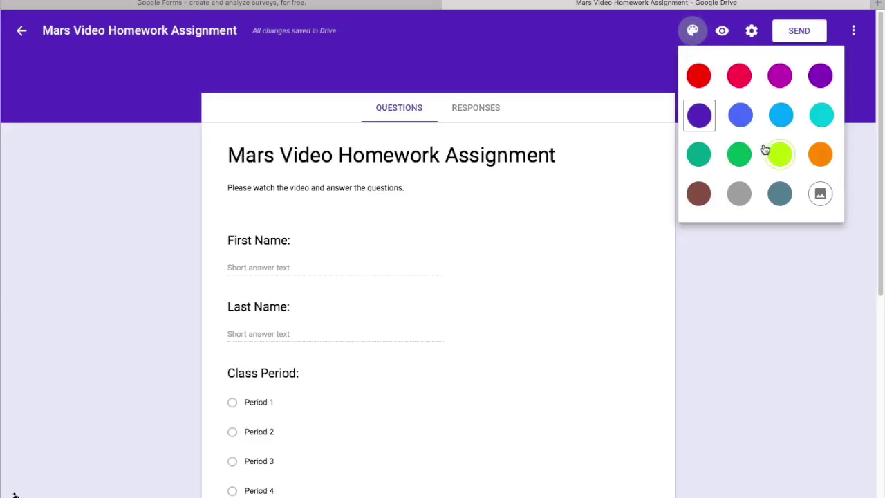
{"action": "left_click", "coordinate": [746, 127]}
{"action": "left_click", "coordinate": [695, 32]}
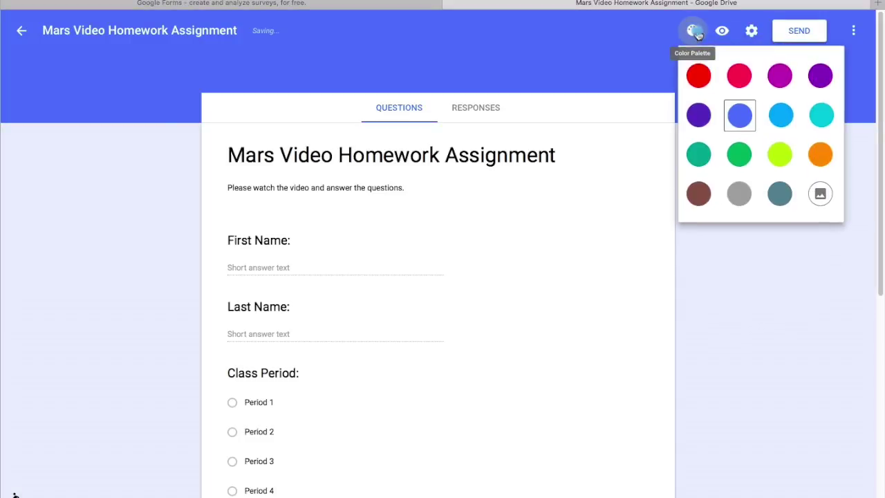
{"action": "left_click", "coordinate": [700, 76]}
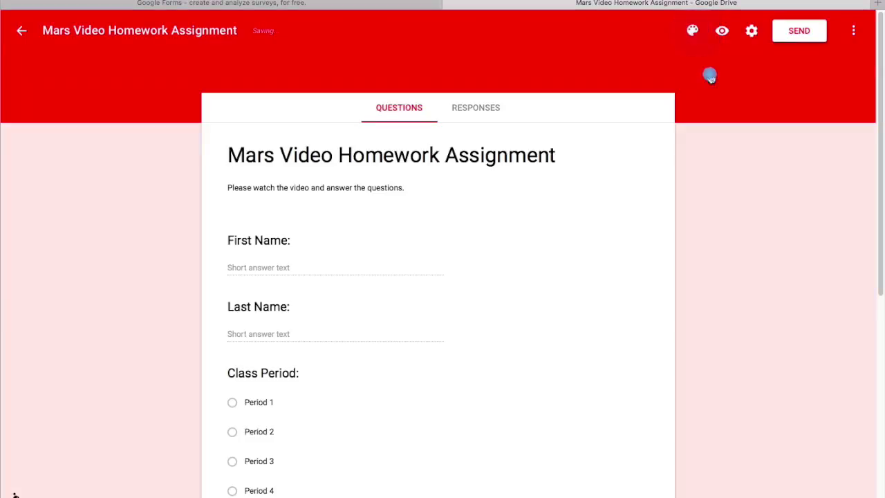
{"action": "left_click", "coordinate": [758, 59]}
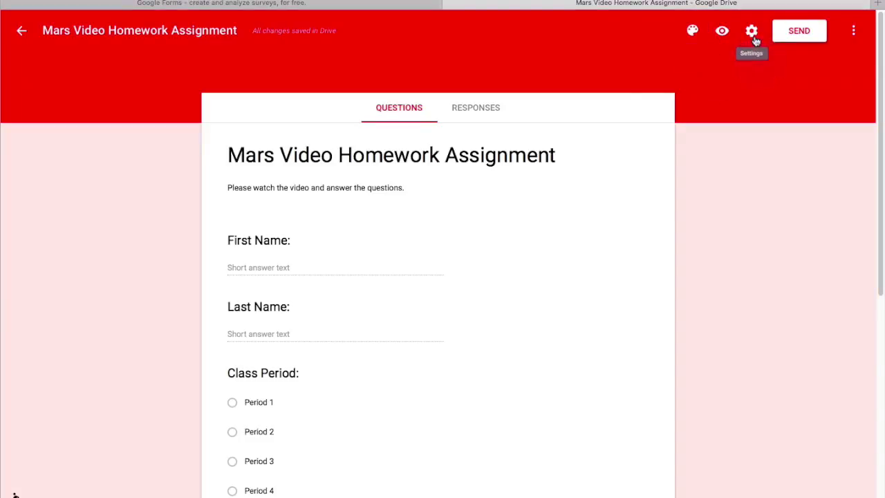
Step: In form settings, restrict responders to Mamkschools.org and allow only one response per person
{"action": "left_click", "coordinate": [754, 38]}
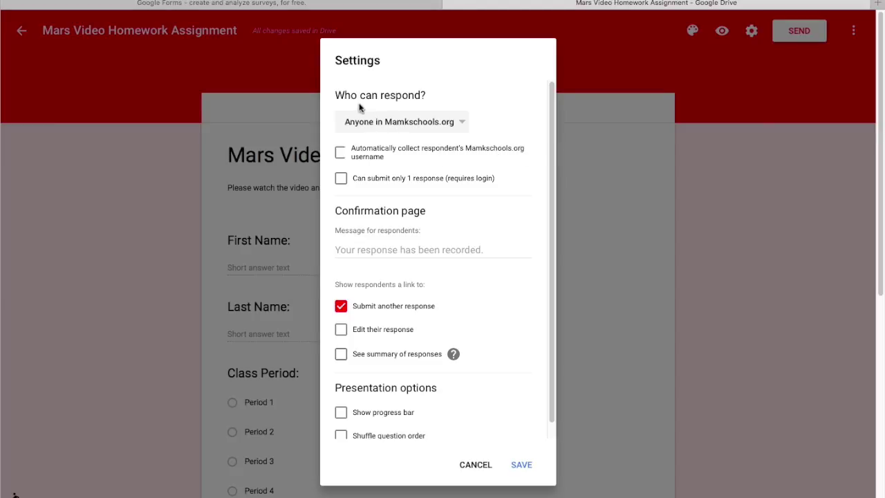
{"action": "left_click", "coordinate": [462, 127]}
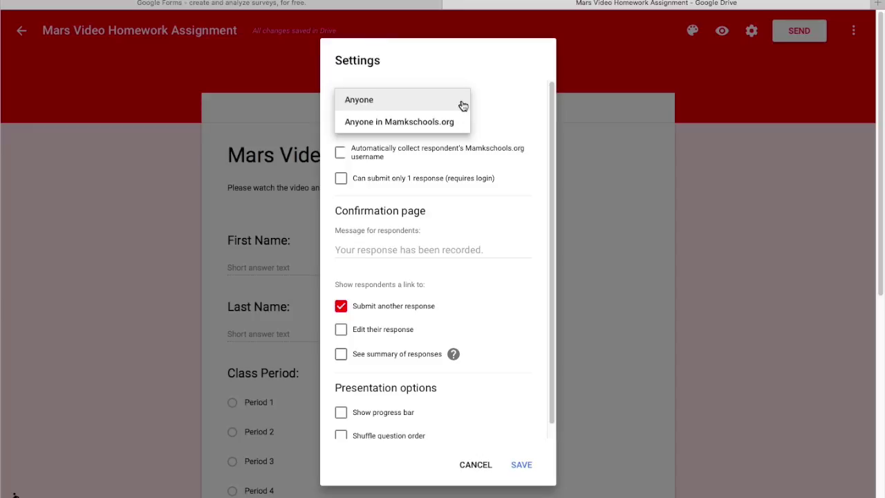
{"action": "left_click", "coordinate": [456, 123]}
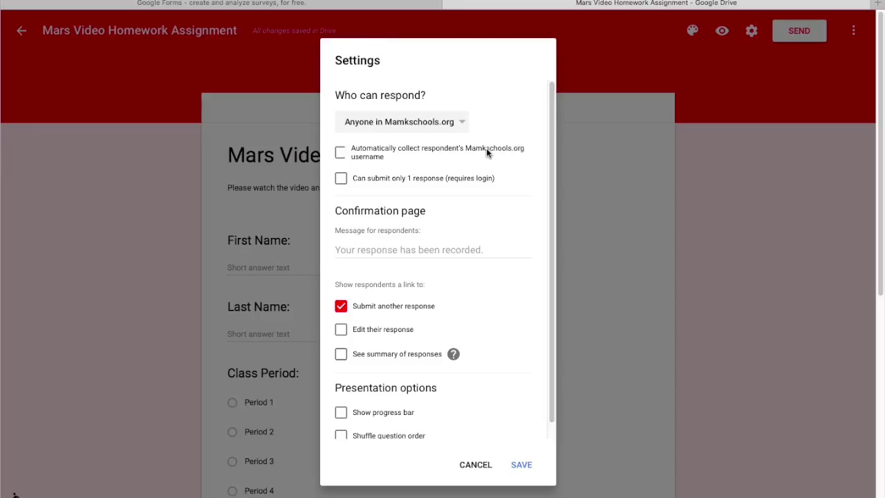
{"action": "left_click", "coordinate": [448, 122]}
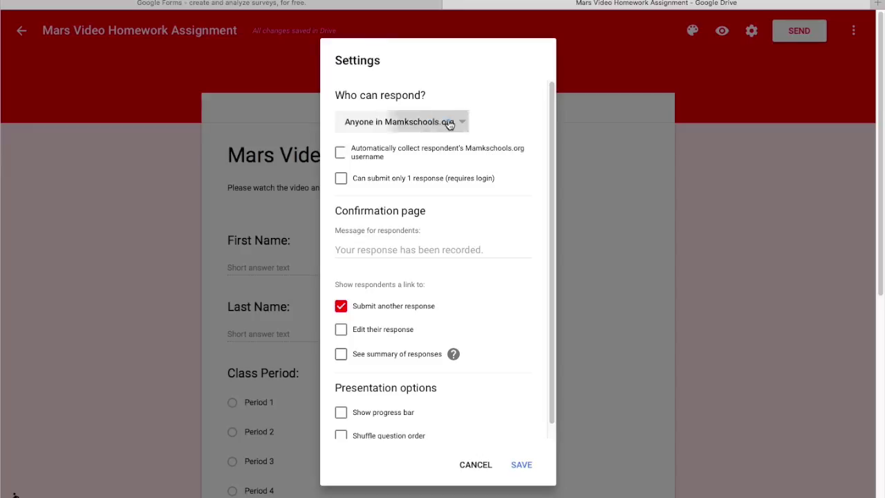
{"action": "left_click", "coordinate": [493, 118]}
{"action": "scroll", "coordinate": [475, 174], "scroll_direction": "down", "scroll_amount": 1}
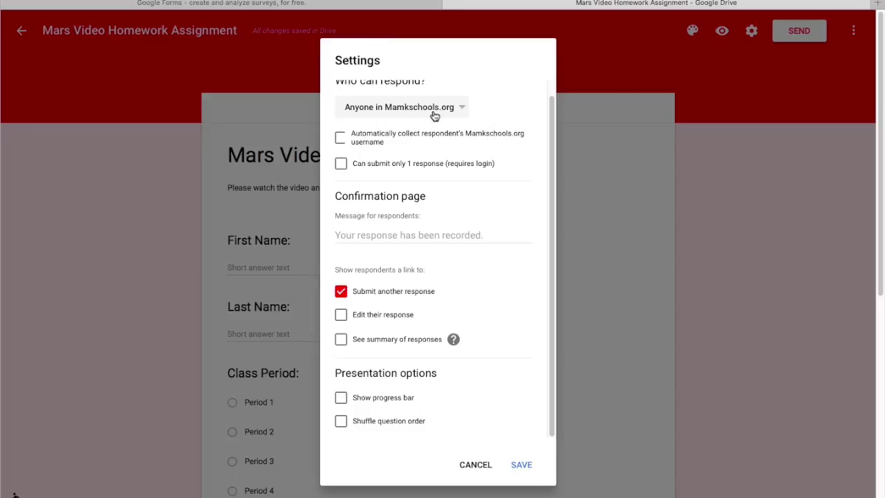
{"action": "left_click", "coordinate": [354, 167]}
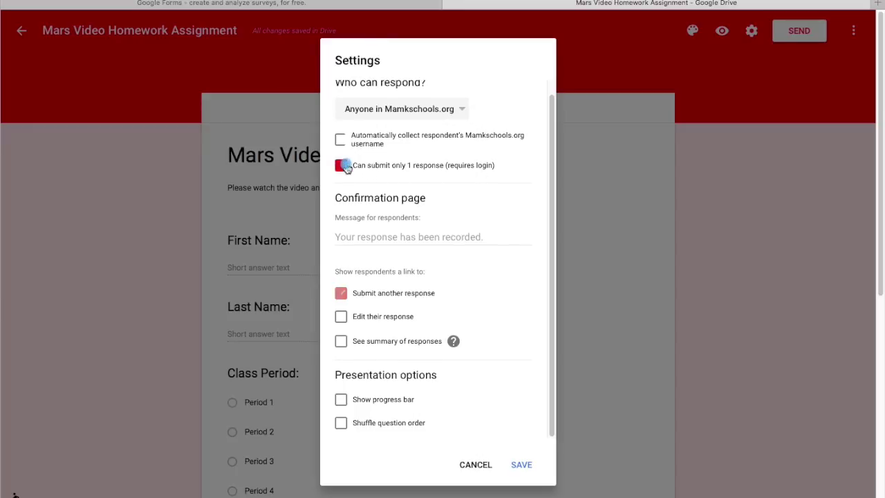
Step: Set the confirmation message to 'Great job! We'll discuss this in class tomorrow', save, and preview the form
{"action": "left_click", "coordinate": [393, 237]}
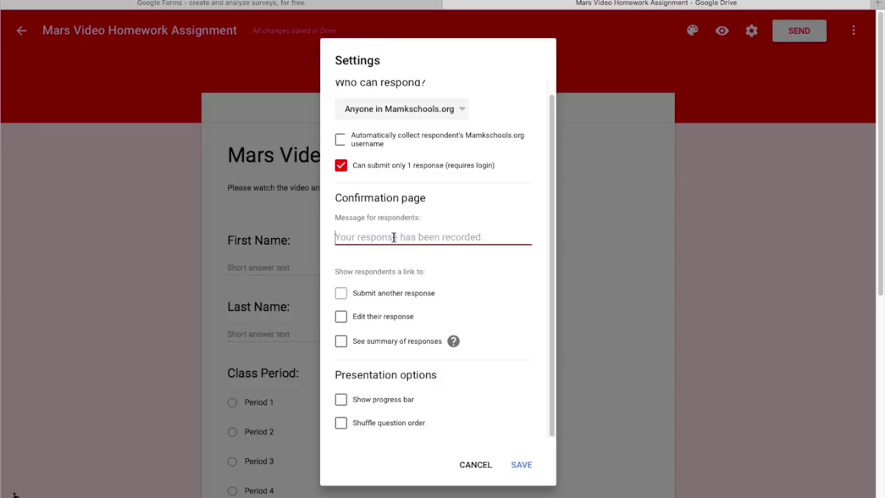
{"action": "type", "text": "Great job"}
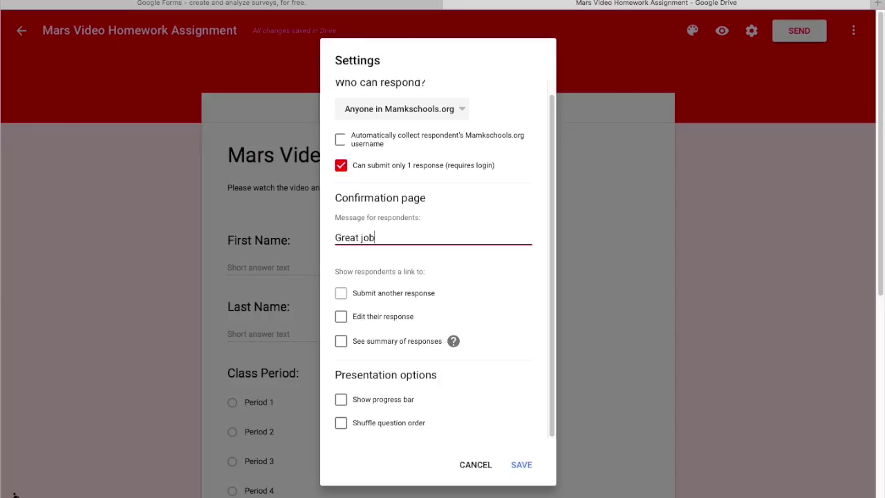
{"action": "type", "text": "! We'll discuss this in"}
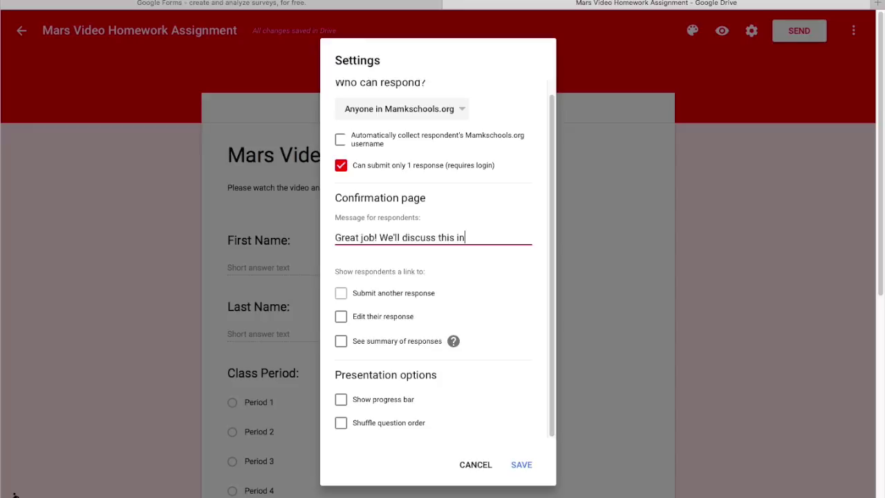
{"action": "type", "text": " class tomorrow."}
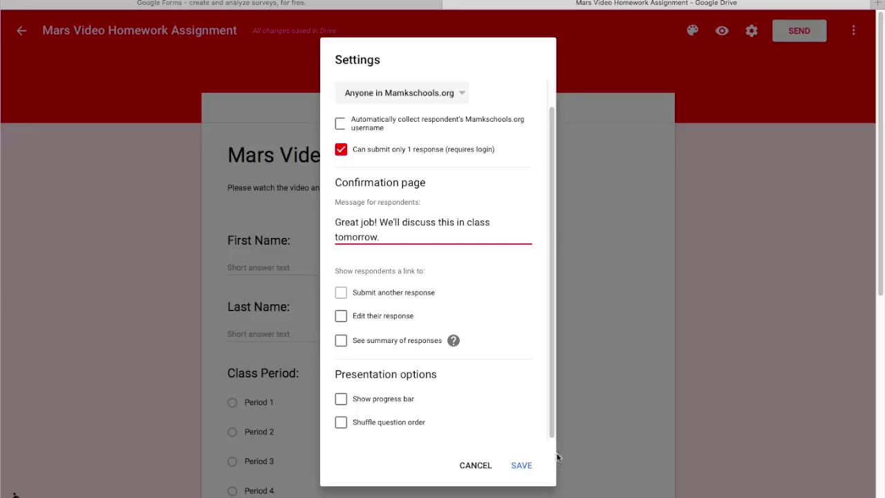
{"action": "left_click", "coordinate": [522, 465]}
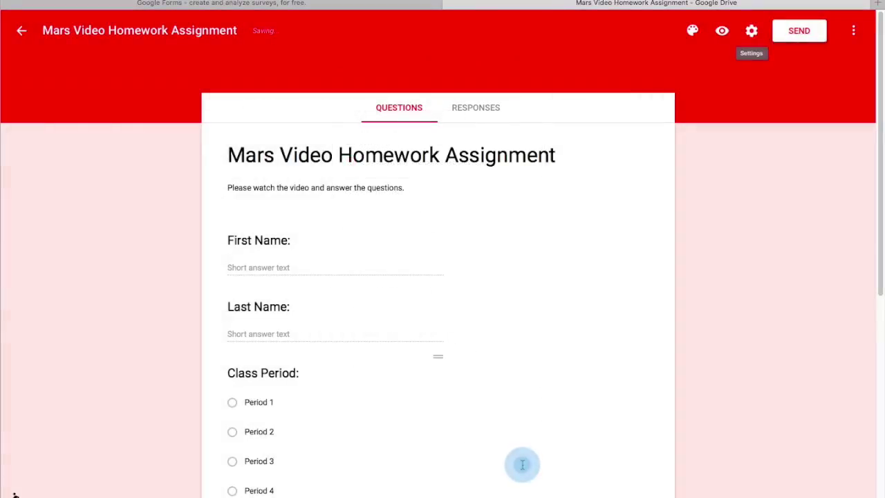
{"action": "left_click", "coordinate": [722, 33]}
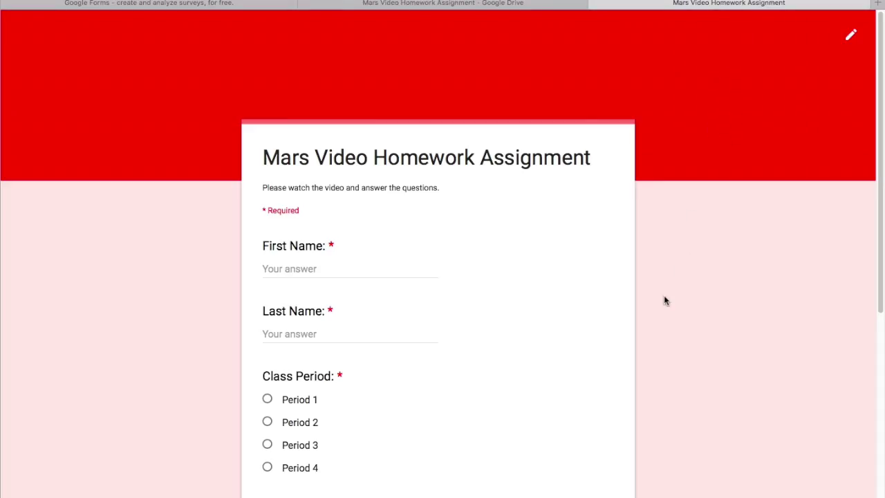
{"action": "scroll", "coordinate": [636, 329], "scroll_direction": "down", "scroll_amount": 3}
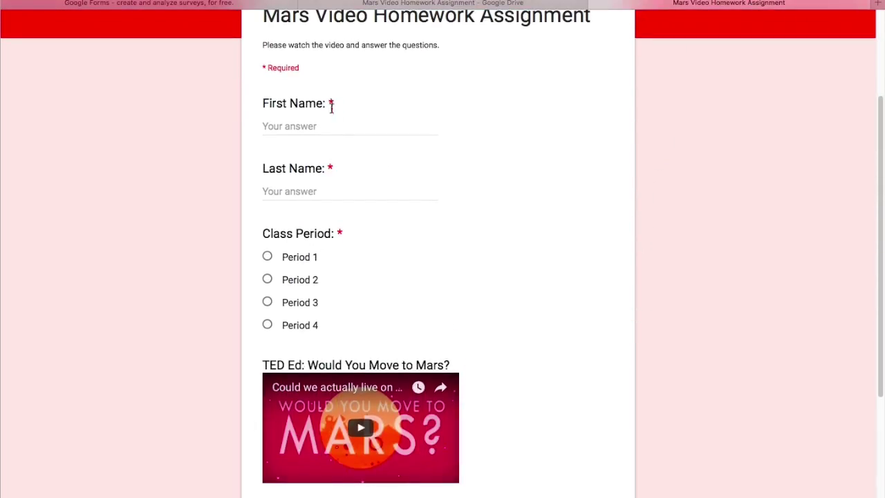
{"action": "left_click", "coordinate": [322, 193]}
{"action": "scroll", "coordinate": [304, 221], "scroll_direction": "down", "scroll_amount": 1}
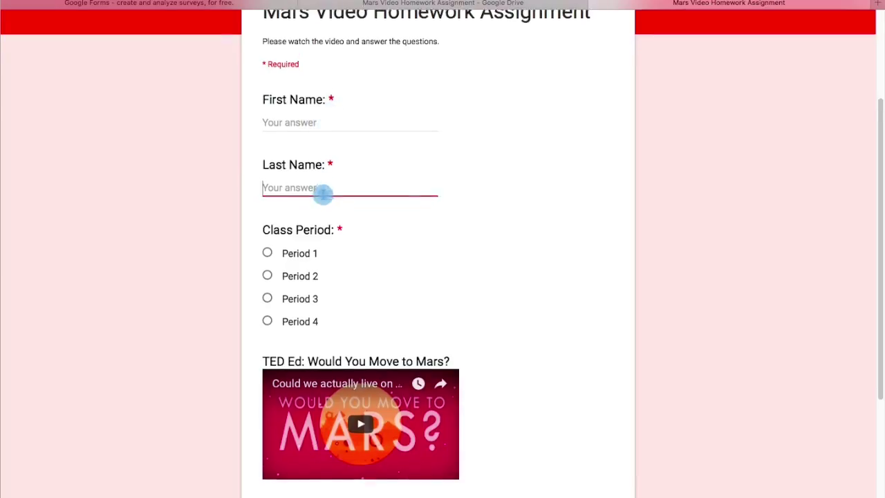
{"action": "left_click", "coordinate": [280, 239]}
{"action": "scroll", "coordinate": [367, 304], "scroll_direction": "down", "scroll_amount": 2}
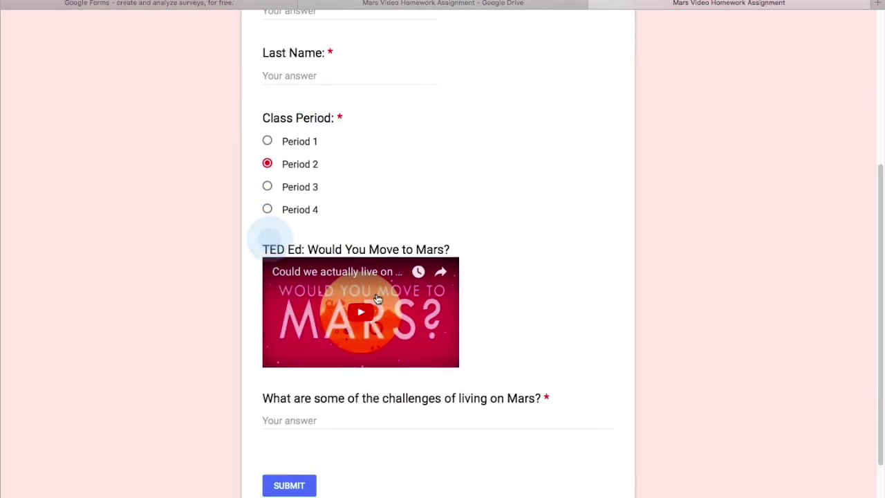
{"action": "left_click", "coordinate": [361, 316]}
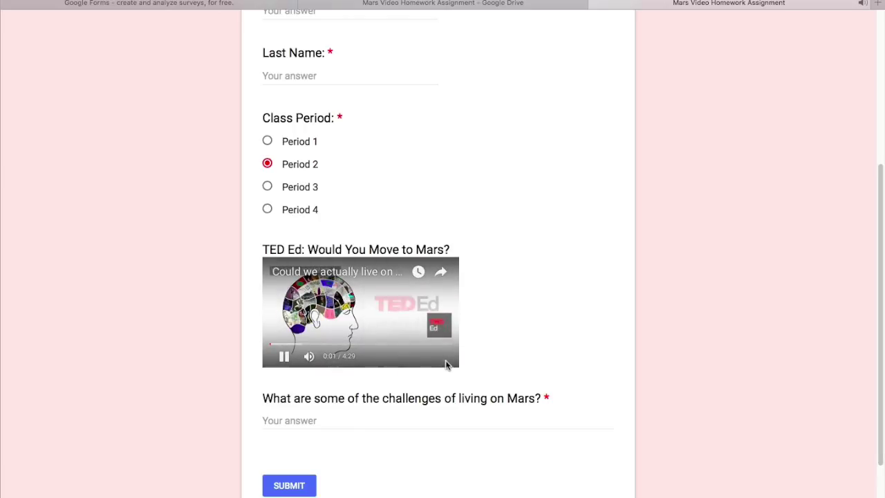
{"action": "scroll", "coordinate": [447, 390], "scroll_direction": "down", "scroll_amount": 2}
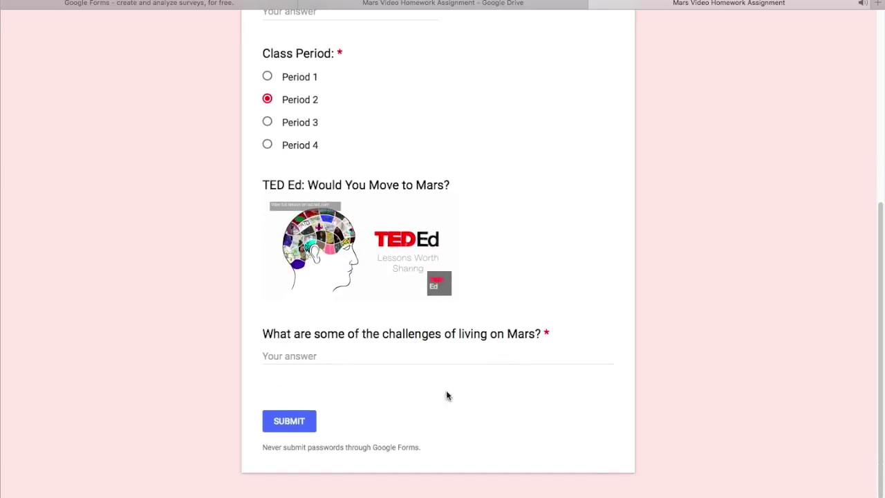
{"action": "left_click", "coordinate": [411, 355]}
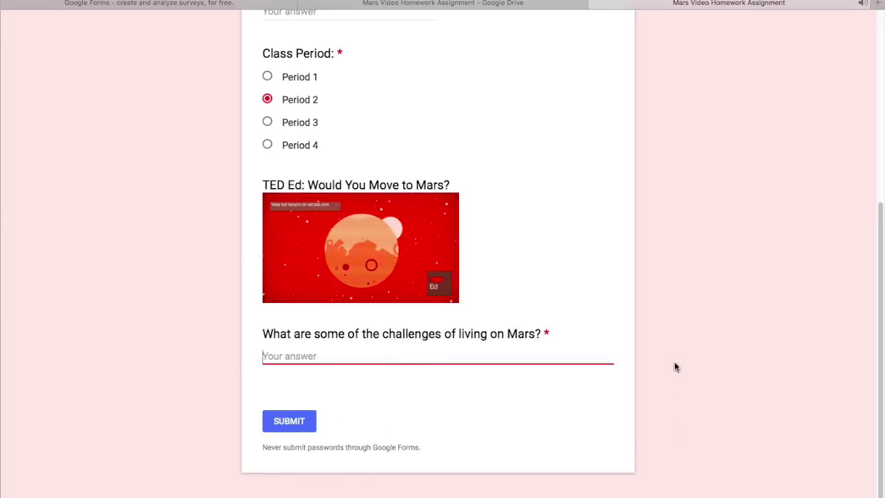
{"action": "scroll", "coordinate": [675, 366], "scroll_direction": "up", "scroll_amount": 10}
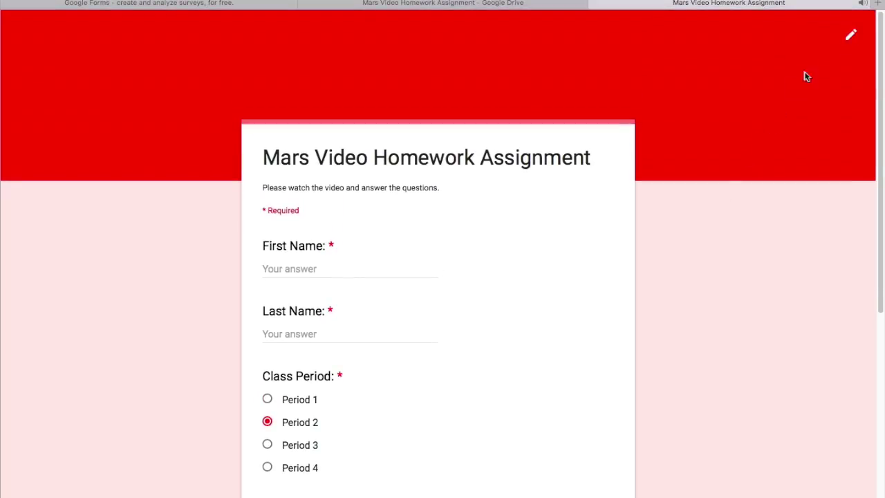
Step: Open the form in the editor and review its collaborator settings without inviting anyone
{"action": "left_click", "coordinate": [849, 40]}
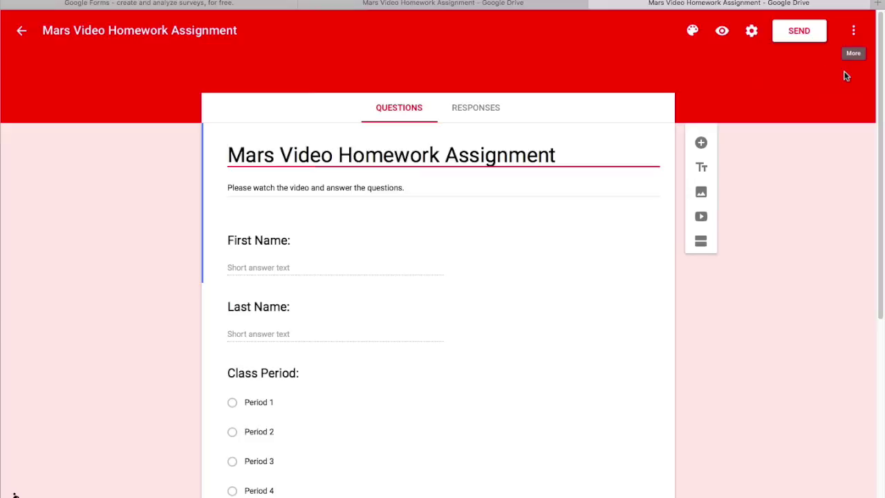
{"action": "left_click", "coordinate": [854, 32]}
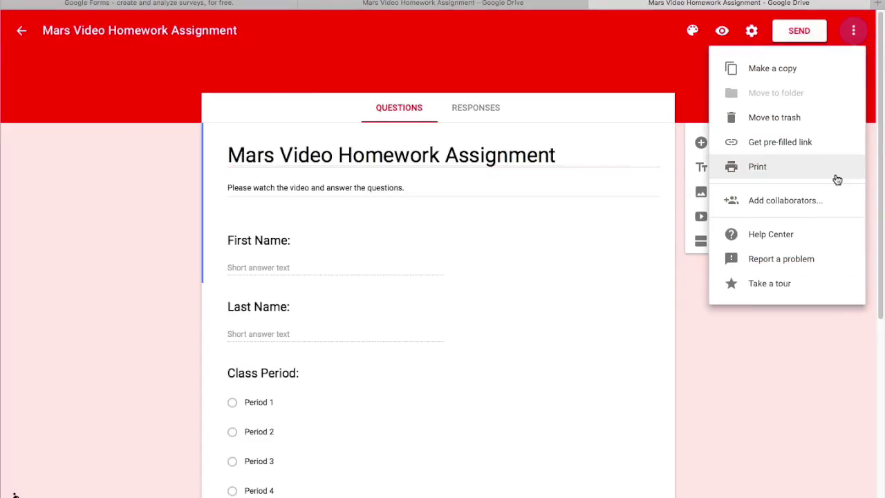
{"action": "left_click", "coordinate": [833, 202]}
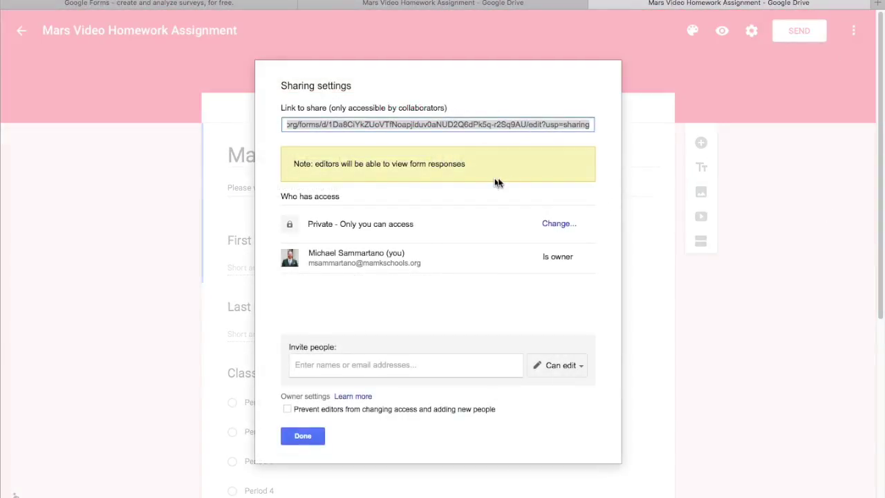
{"action": "left_click", "coordinate": [409, 365]}
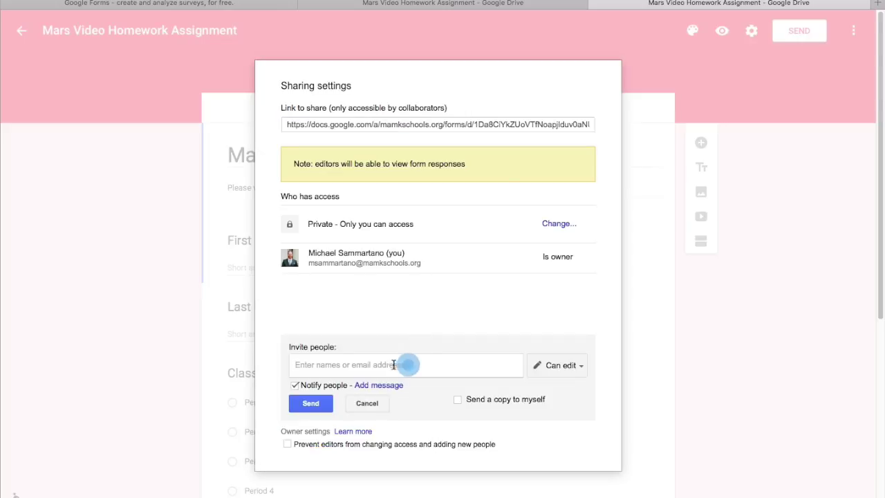
{"action": "left_click", "coordinate": [570, 364]}
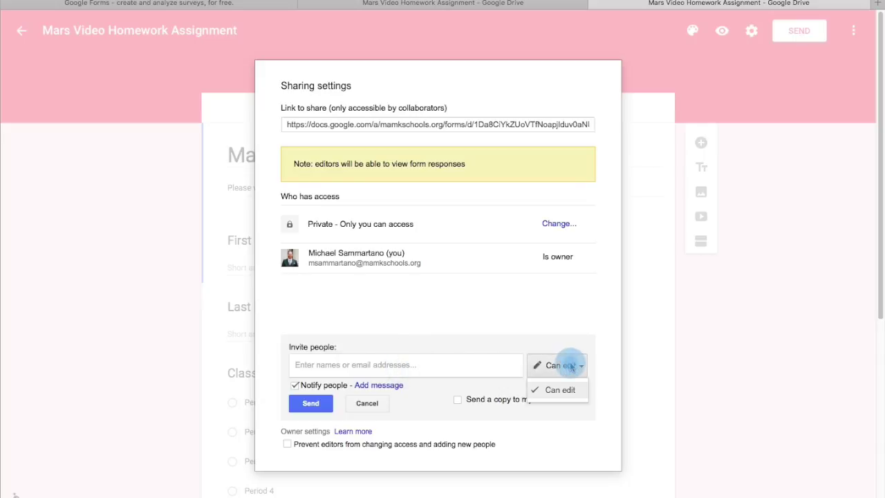
{"action": "left_click", "coordinate": [571, 366]}
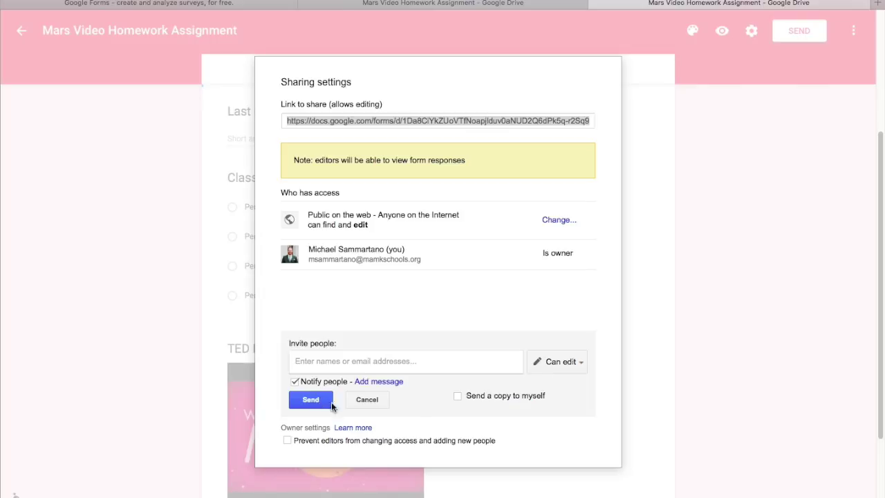
{"action": "left_click", "coordinate": [354, 400]}
{"action": "left_click", "coordinate": [304, 485]}
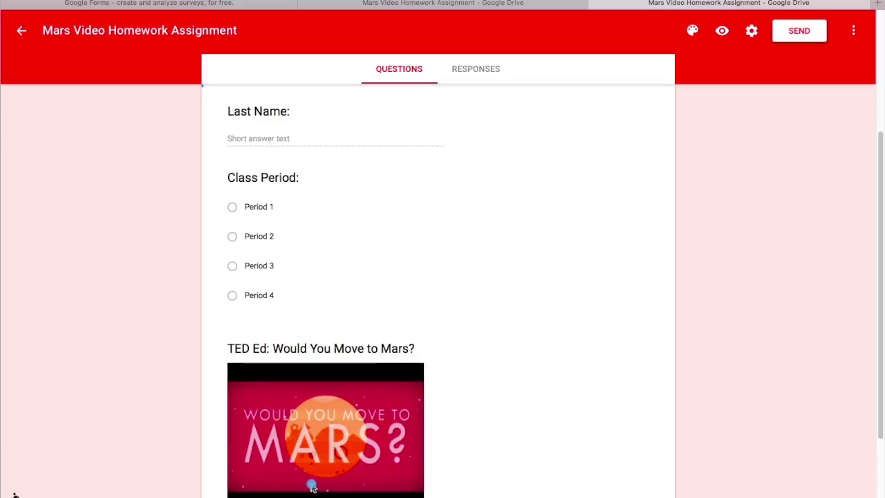
{"action": "scroll", "coordinate": [745, 214], "scroll_direction": "up", "scroll_amount": 1}
{"action": "scroll", "coordinate": [745, 211], "scroll_direction": "up", "scroll_amount": 1}
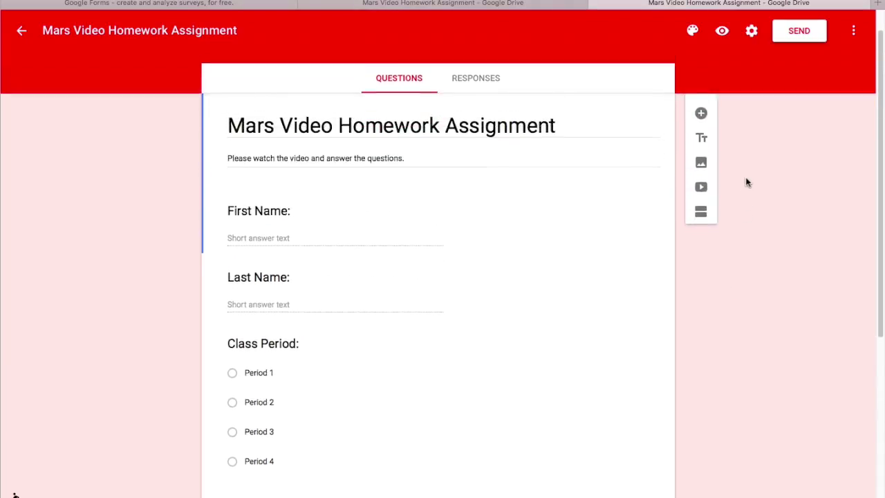
{"action": "scroll", "coordinate": [746, 181], "scroll_direction": "up", "scroll_amount": 1}
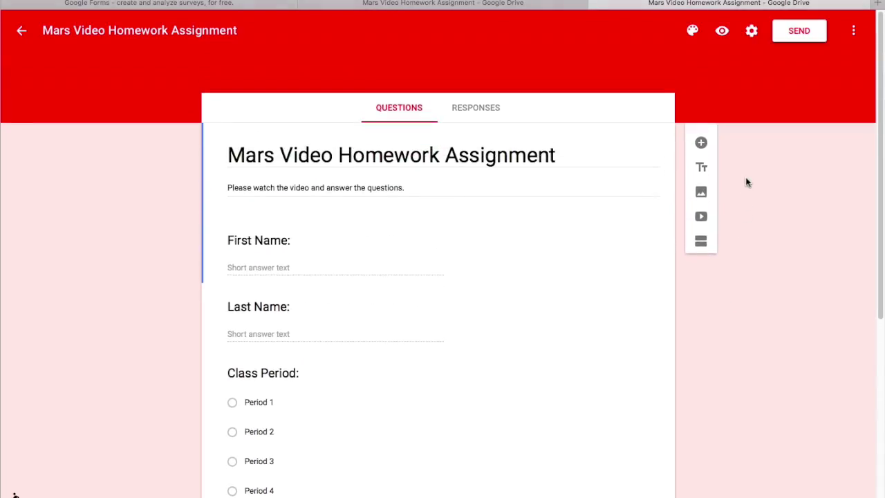
{"action": "left_click", "coordinate": [797, 32]}
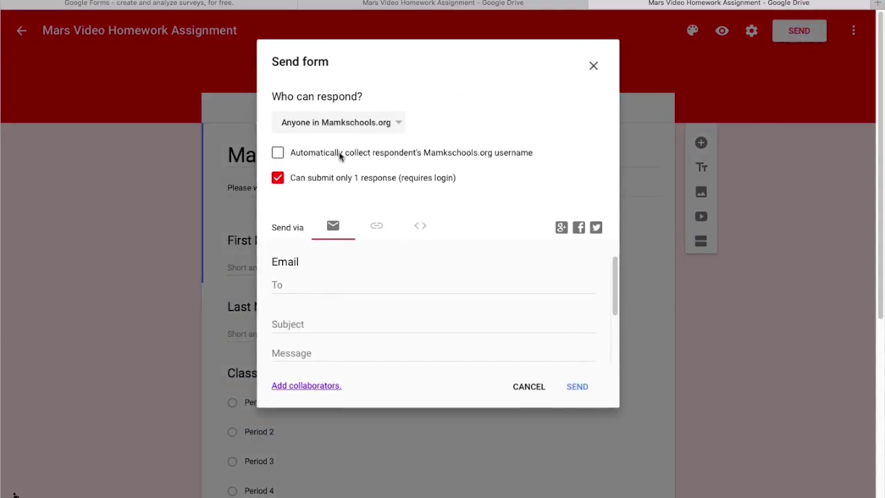
{"action": "left_click", "coordinate": [376, 226]}
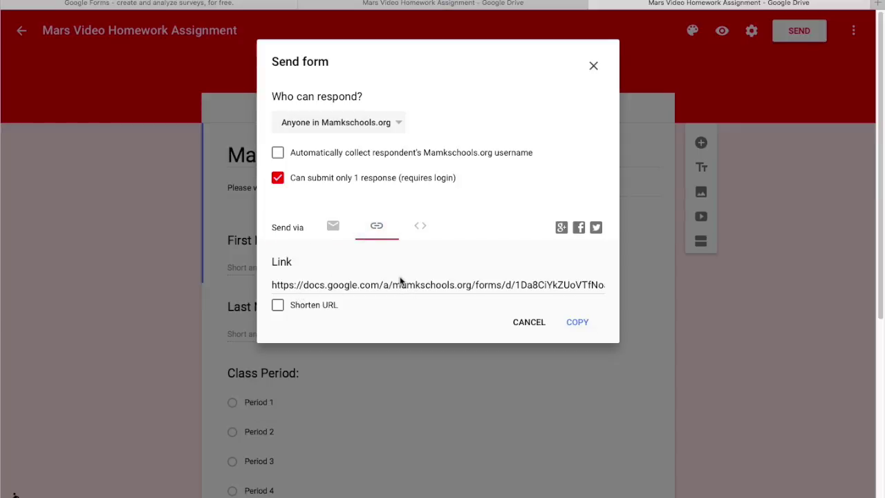
{"action": "left_click", "coordinate": [426, 236]}
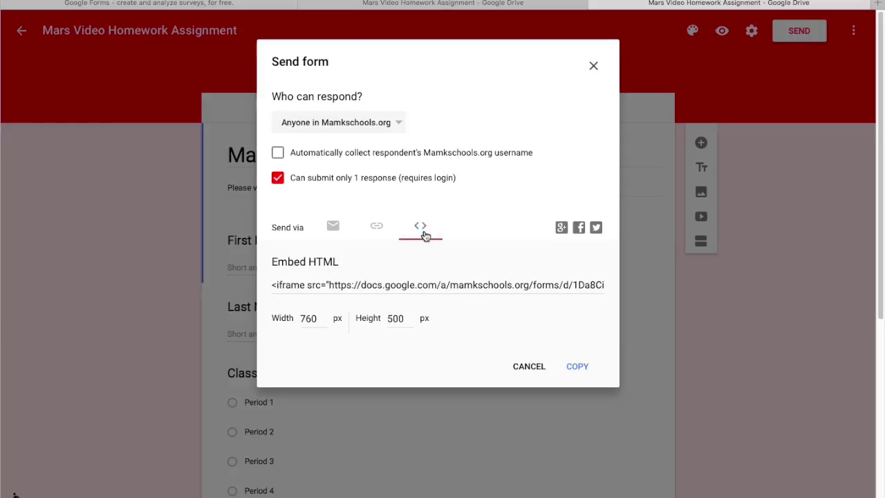
{"action": "left_click", "coordinate": [533, 371]}
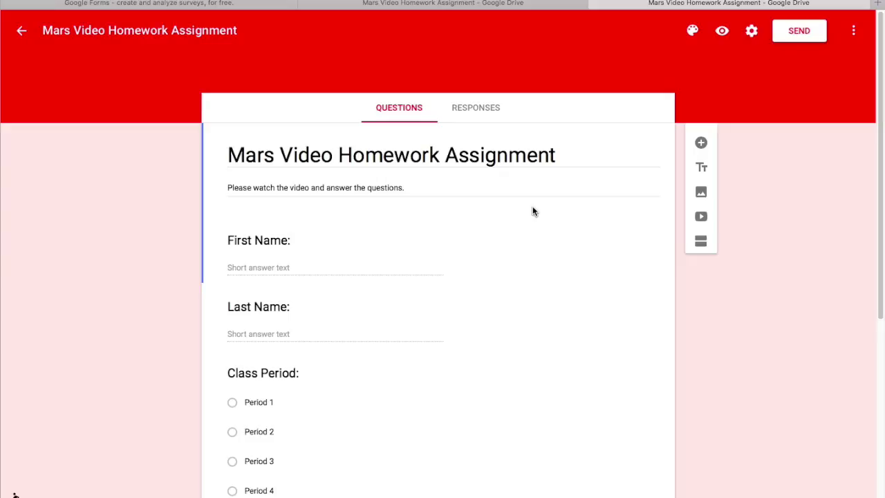
{"action": "key", "text": "ctrl+t"}
Step: Search for Google Classroom and open the Earth Science Period 2 class
{"action": "type", "text": "c"}
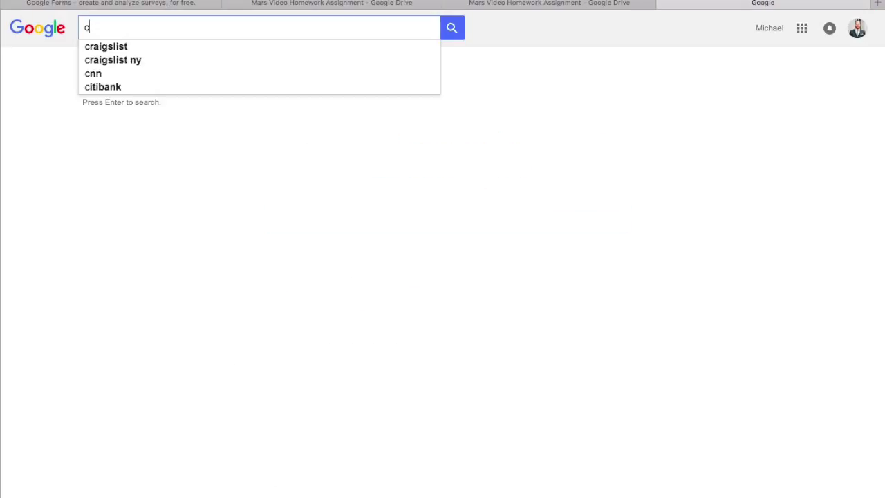
{"action": "type", "text": "lassroom"}
{"action": "key", "text": "Return"}
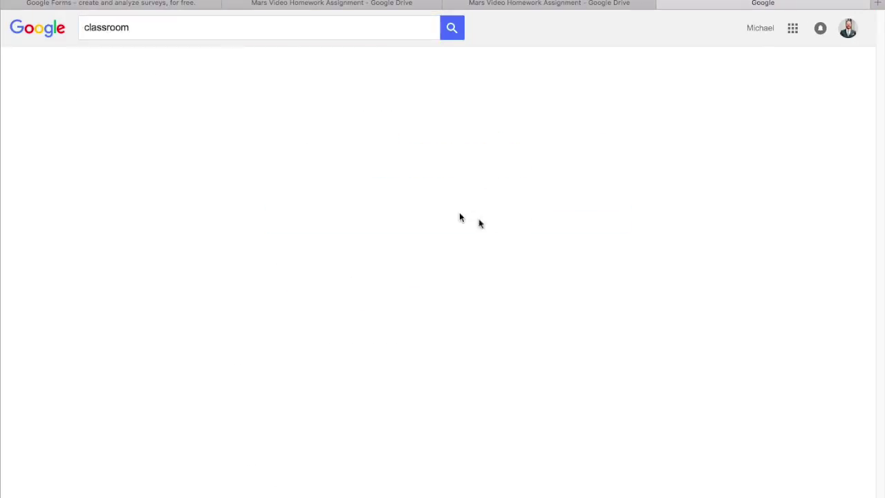
{"action": "left_click", "coordinate": [167, 127]}
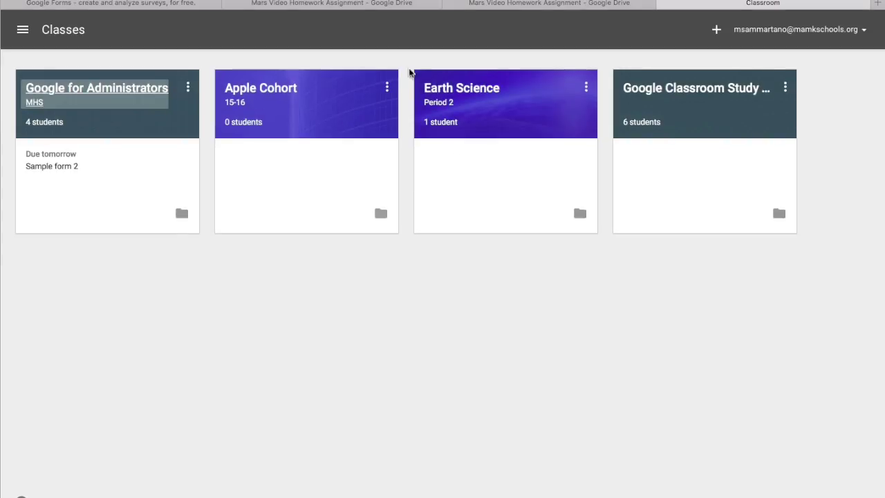
{"action": "left_click", "coordinate": [446, 90]}
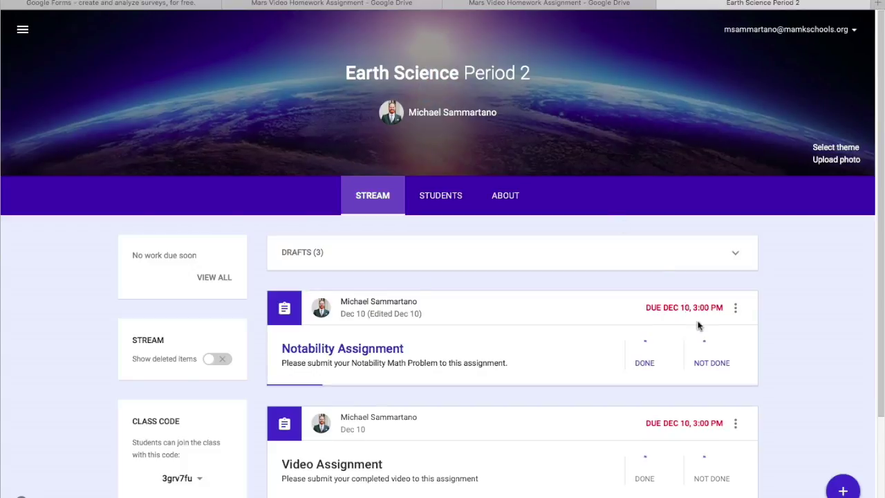
Step: Create a new assignment titled 'Mars Video Homework' and check its Dec 16 due date
{"action": "scroll", "coordinate": [697, 326], "scroll_direction": "down", "scroll_amount": 3}
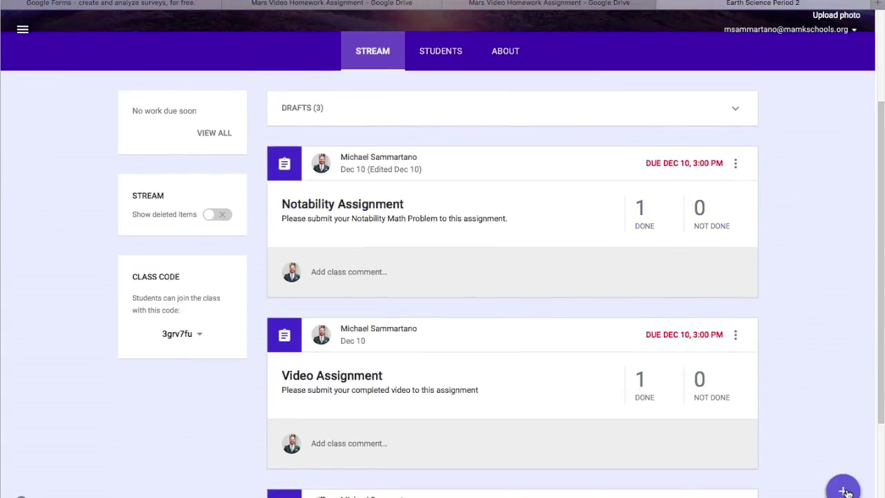
{"action": "mouse_move", "coordinate": [845, 491]}
{"action": "left_click", "coordinate": [842, 410]}
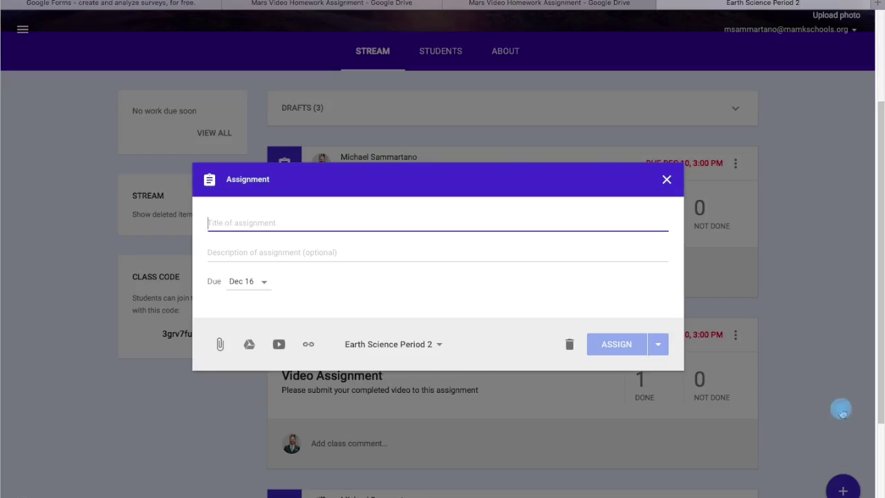
{"action": "type", "text": "Mars Video Homework"}
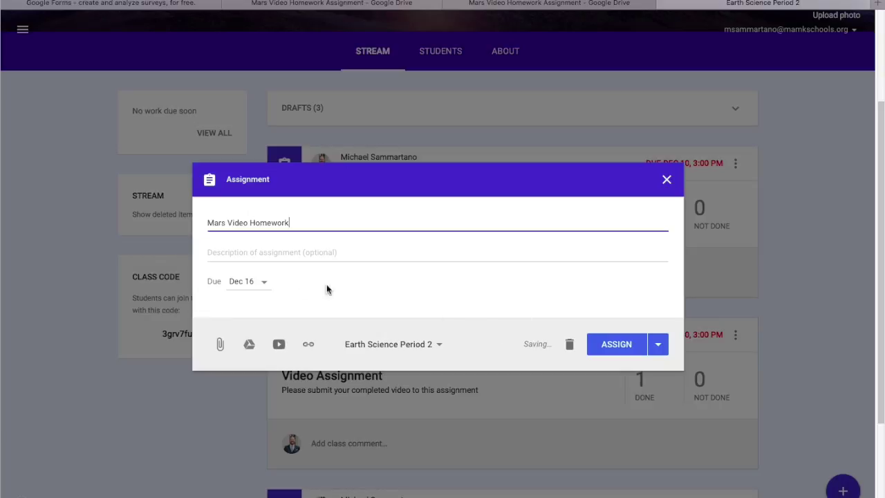
{"action": "left_click", "coordinate": [264, 284]}
{"action": "left_click", "coordinate": [306, 272]}
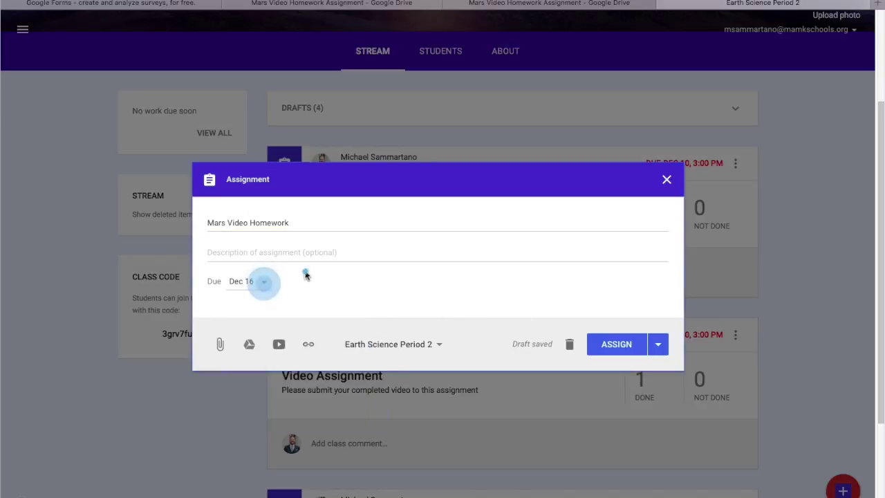
Step: Attach the Mars Video Homework Assignment form from Google Drive and post the assignment to the class
{"action": "left_click", "coordinate": [250, 346]}
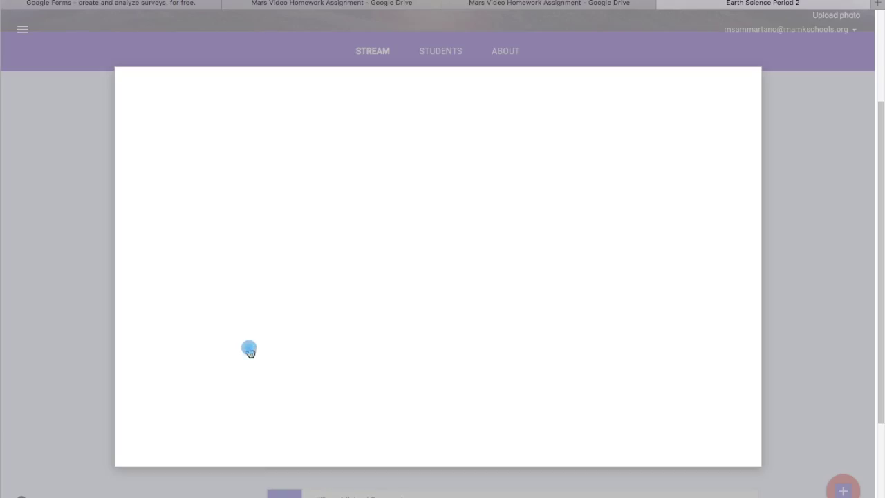
{"action": "scroll", "coordinate": [248, 318], "scroll_direction": "down", "scroll_amount": 1}
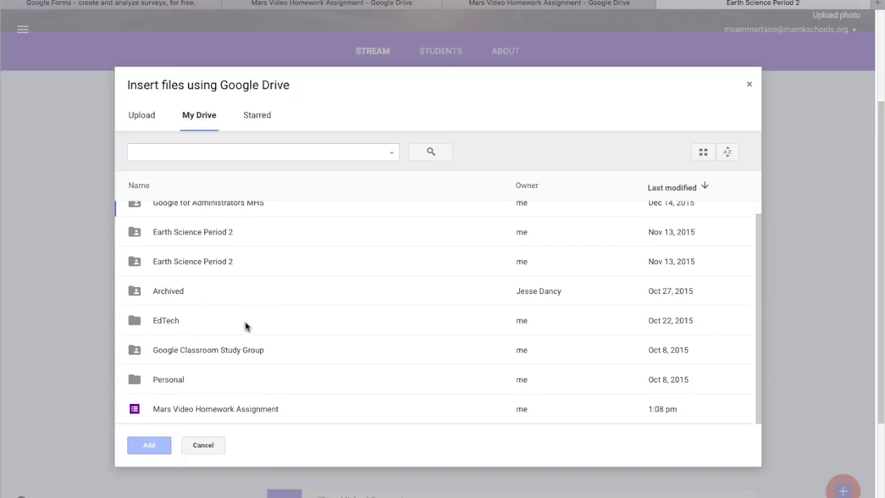
{"action": "left_click", "coordinate": [305, 406]}
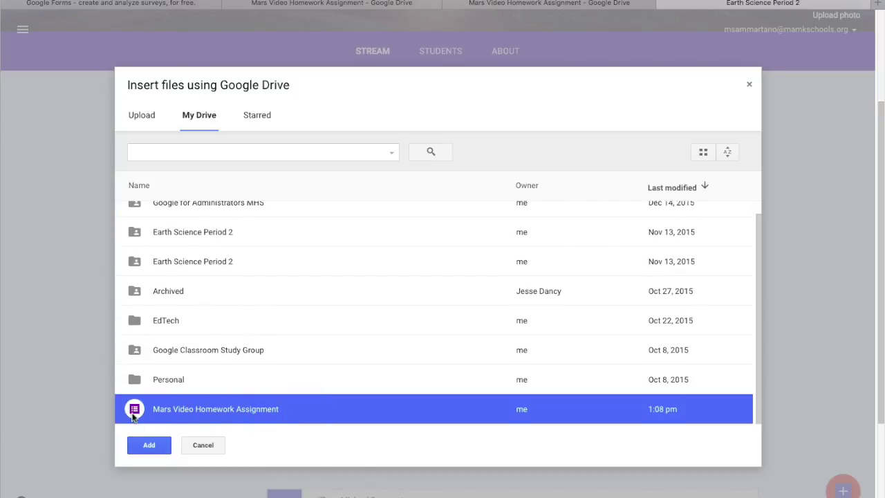
{"action": "left_click", "coordinate": [156, 448]}
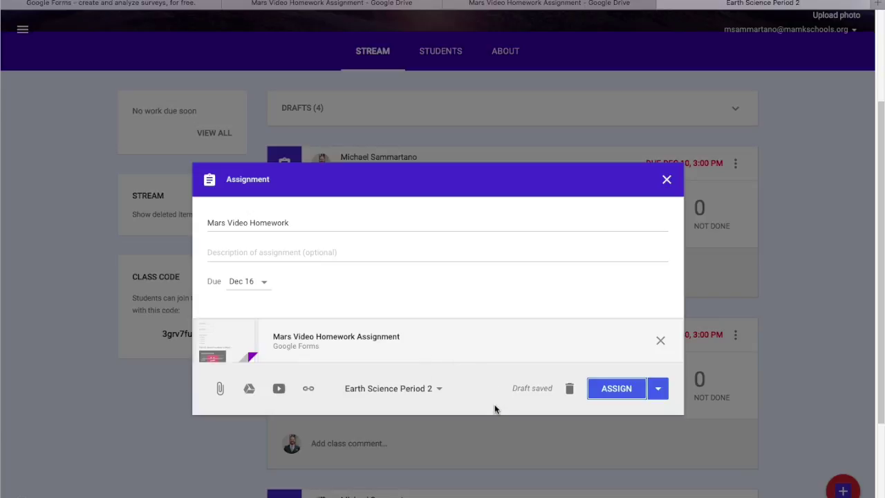
{"action": "left_click", "coordinate": [610, 392]}
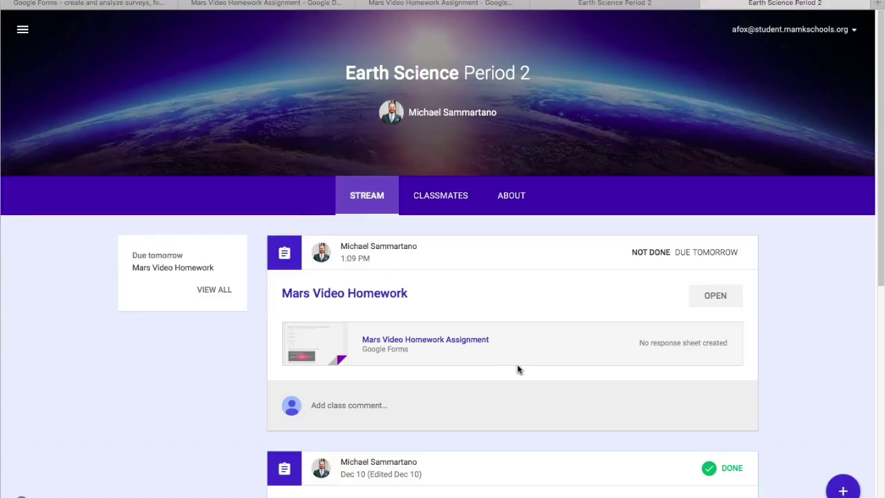
Step: As the student, open Mars Video Homework from the Stream and go to the form's first-name field
{"action": "scroll", "coordinate": [528, 392], "scroll_direction": "down", "scroll_amount": 1}
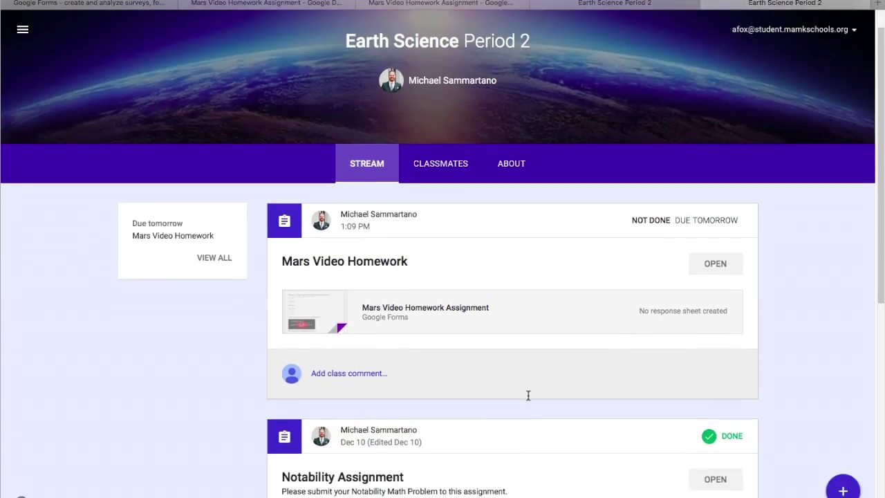
{"action": "left_click", "coordinate": [347, 263]}
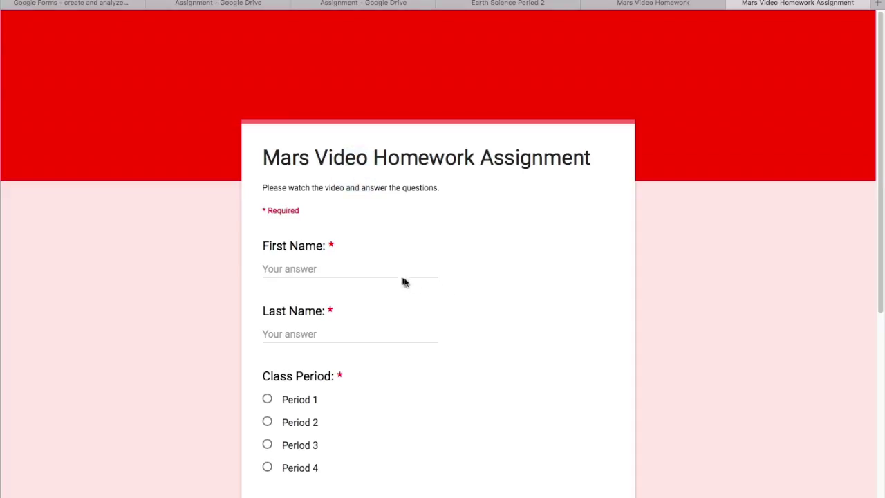
{"action": "left_click", "coordinate": [395, 270]}
Step: Enter the student's first and last name and choose Period 2 as the class period
{"action": "type", "text": "Ann"}
{"action": "key", "text": "Tab"}
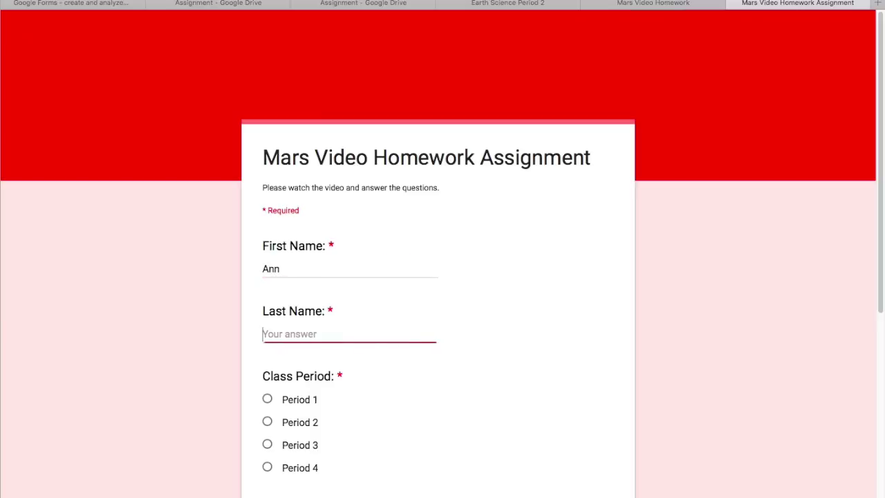
{"action": "type", "text": "Fox"}
{"action": "scroll", "coordinate": [442, 277], "scroll_direction": "down", "scroll_amount": 2}
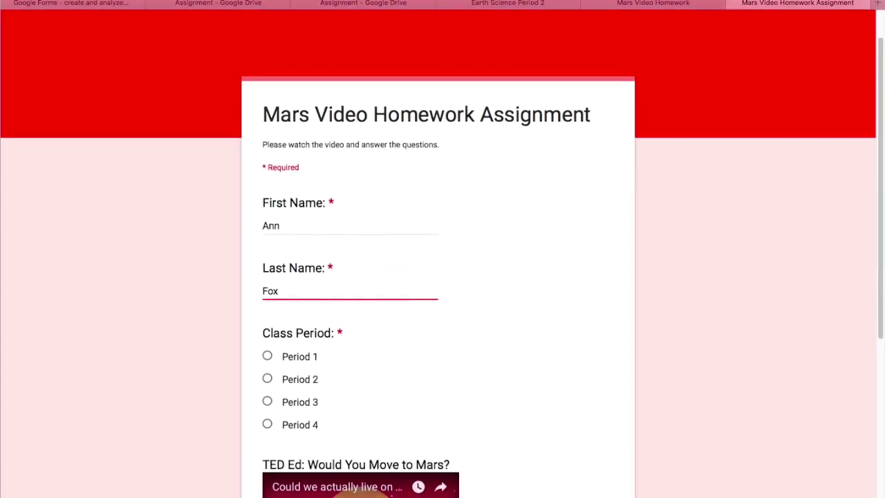
{"action": "left_click", "coordinate": [267, 352]}
Step: Play the Mars video, answer 'Here is my response to the homework question.', and submit
{"action": "scroll", "coordinate": [330, 408], "scroll_direction": "down", "scroll_amount": 4}
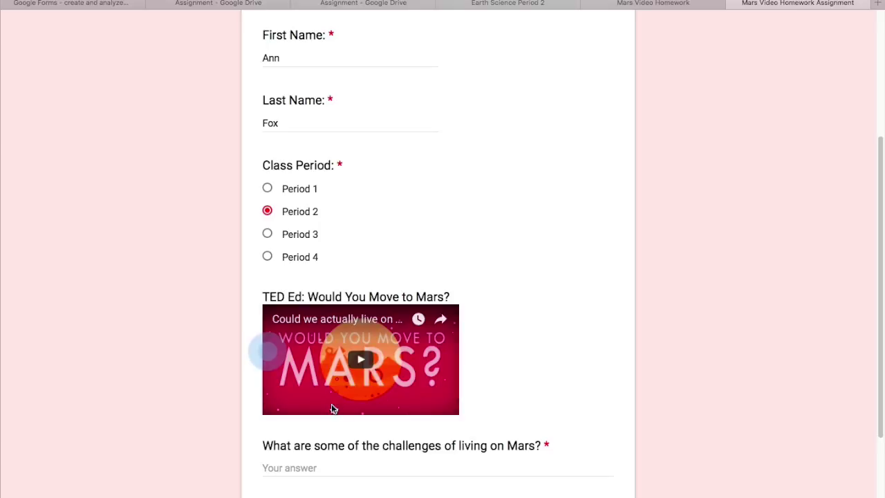
{"action": "left_click", "coordinate": [362, 358]}
{"action": "scroll", "coordinate": [364, 359], "scroll_direction": "down", "scroll_amount": 4}
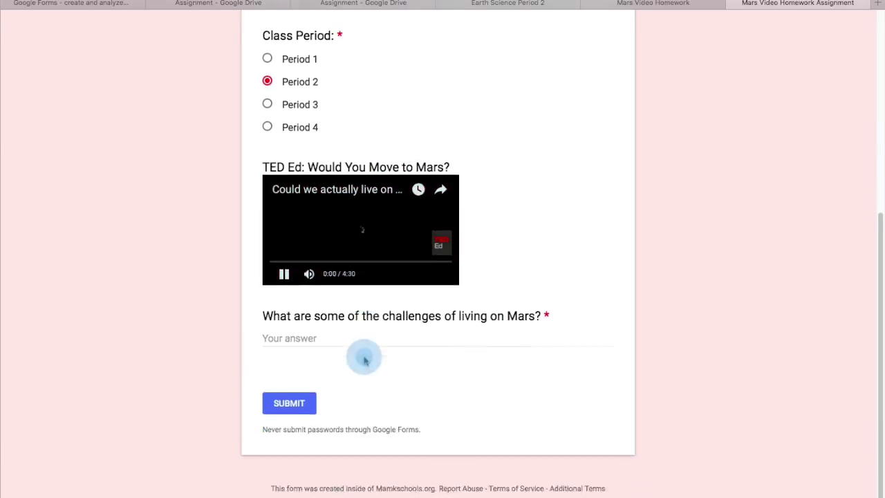
{"action": "left_click", "coordinate": [334, 325]}
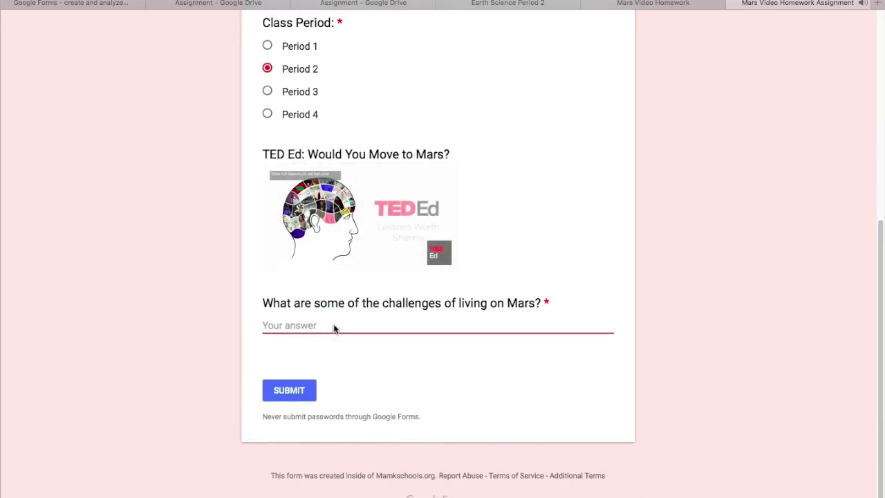
{"action": "type", "text": "Here is my r"}
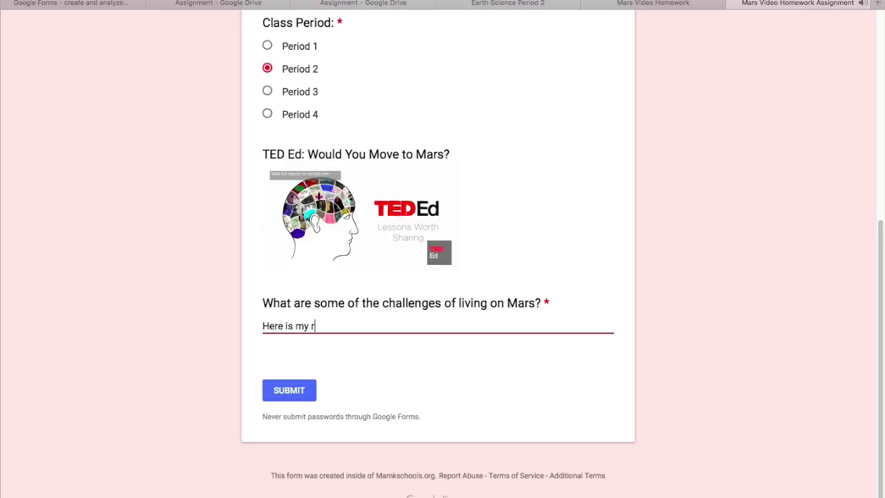
{"action": "type", "text": "esponse to t"}
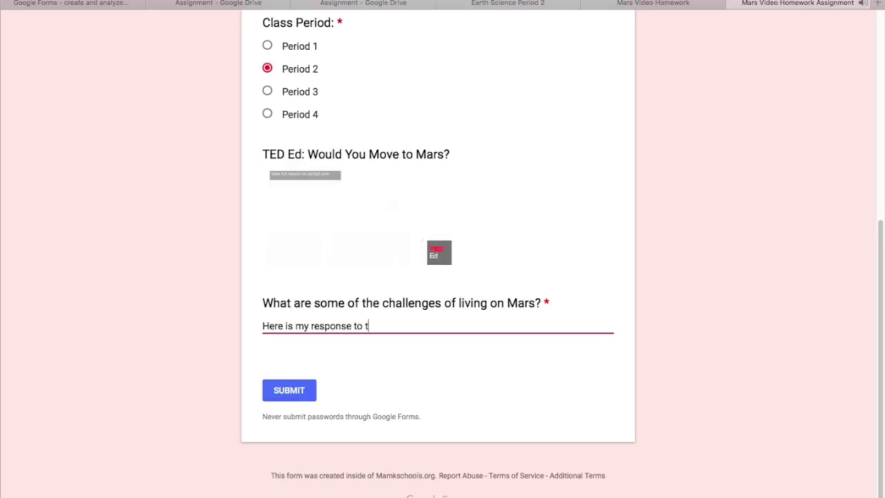
{"action": "type", "text": "he homework question."}
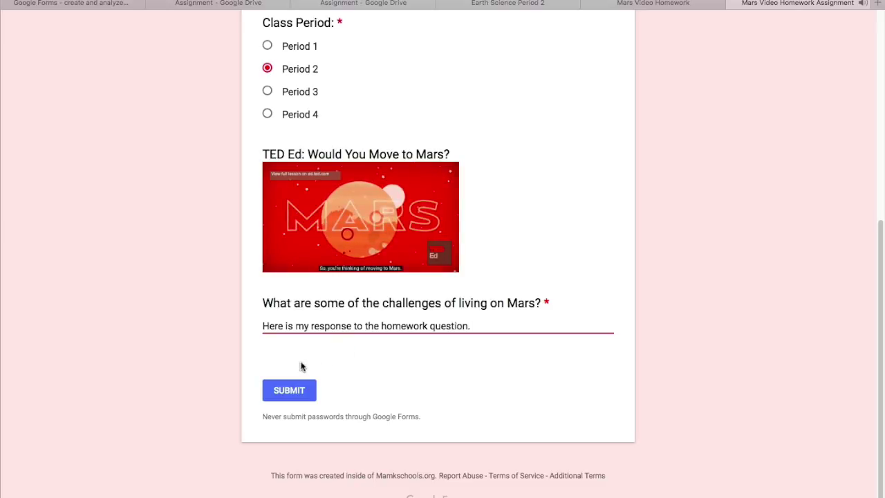
{"action": "left_click", "coordinate": [312, 394]}
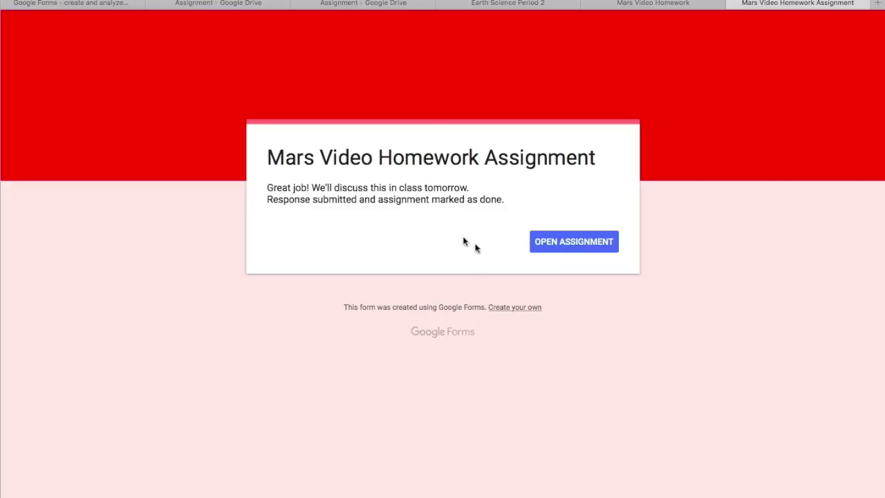
Step: Return from the form's confirmation page to the assignment in Google Classroom
{"action": "left_click", "coordinate": [572, 246]}
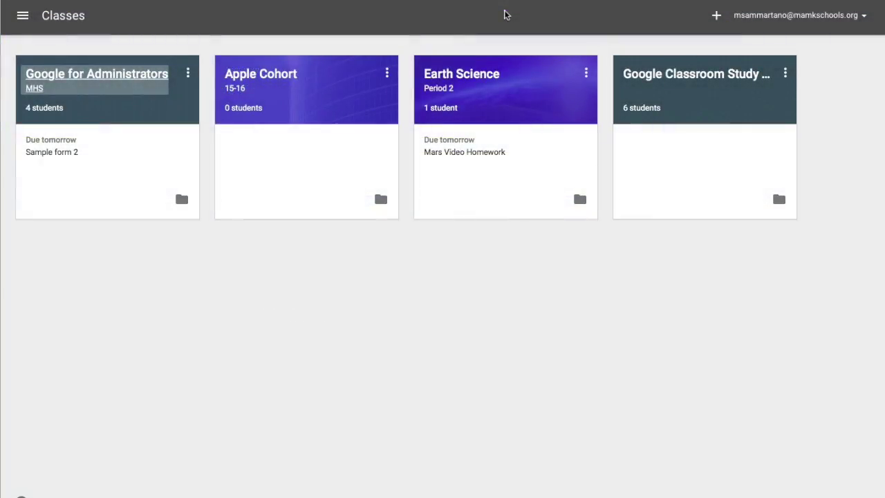
Step: Open the Earth Science Period 2 class and the Mars Video Homework student work page
{"action": "left_click", "coordinate": [492, 81]}
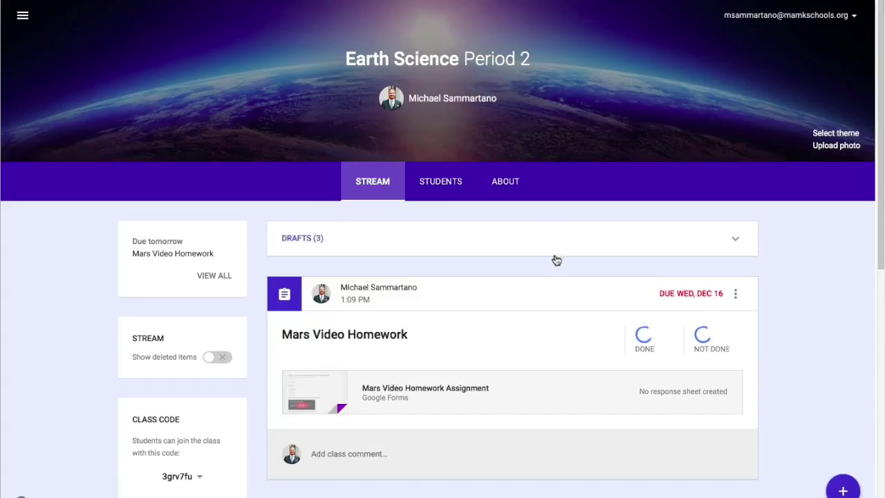
{"action": "left_click", "coordinate": [402, 337]}
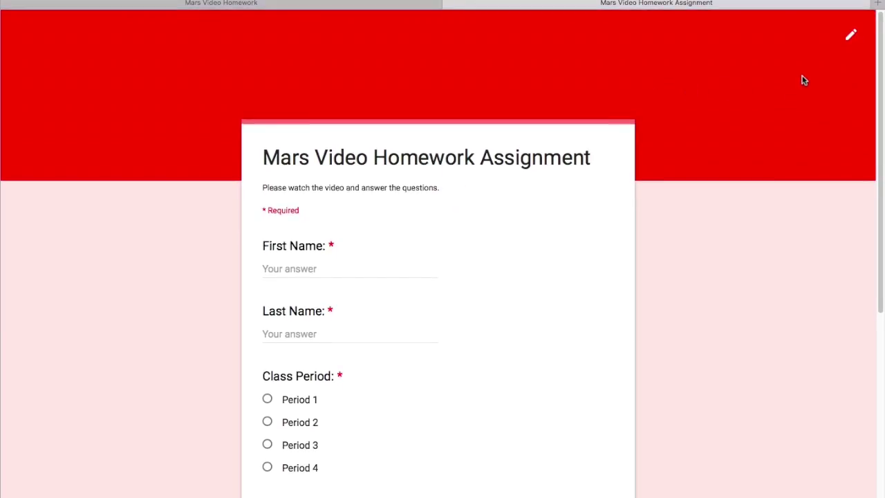
Step: Open the form in the editor and scroll through the Responses summary of the single submission
{"action": "left_click", "coordinate": [850, 39]}
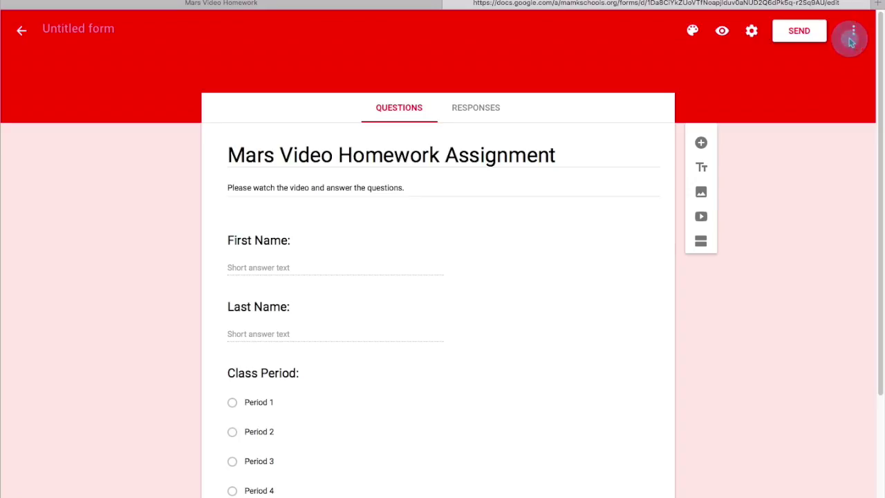
{"action": "left_click", "coordinate": [484, 109]}
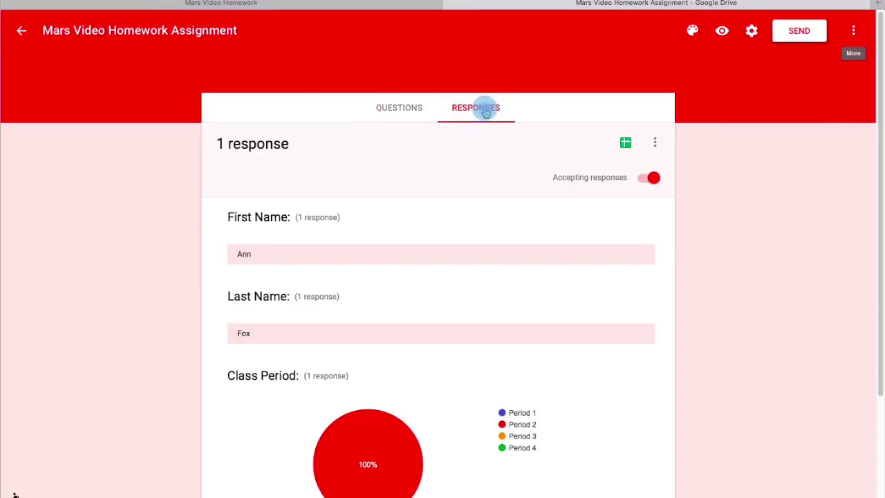
{"action": "scroll", "coordinate": [466, 247], "scroll_direction": "down", "scroll_amount": 3}
{"action": "scroll", "coordinate": [466, 251], "scroll_direction": "up", "scroll_amount": 3}
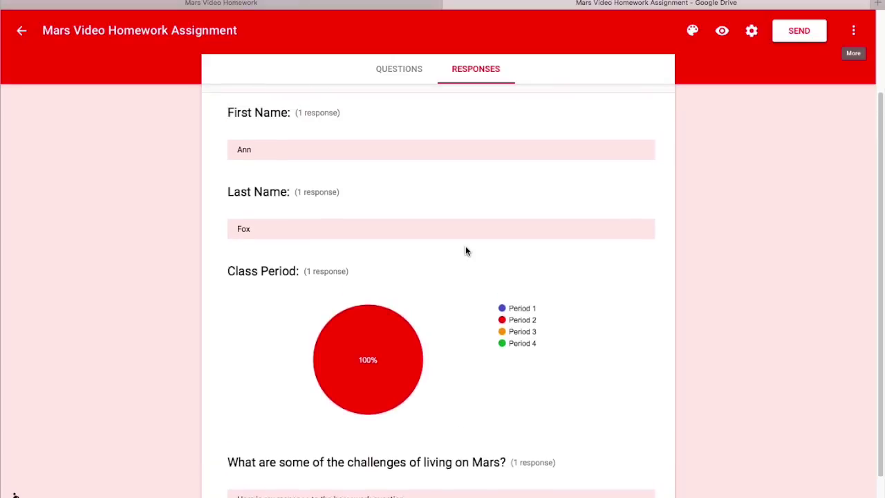
{"action": "scroll", "coordinate": [466, 251], "scroll_direction": "down", "scroll_amount": 3}
{"action": "scroll", "coordinate": [465, 251], "scroll_direction": "up", "scroll_amount": 2}
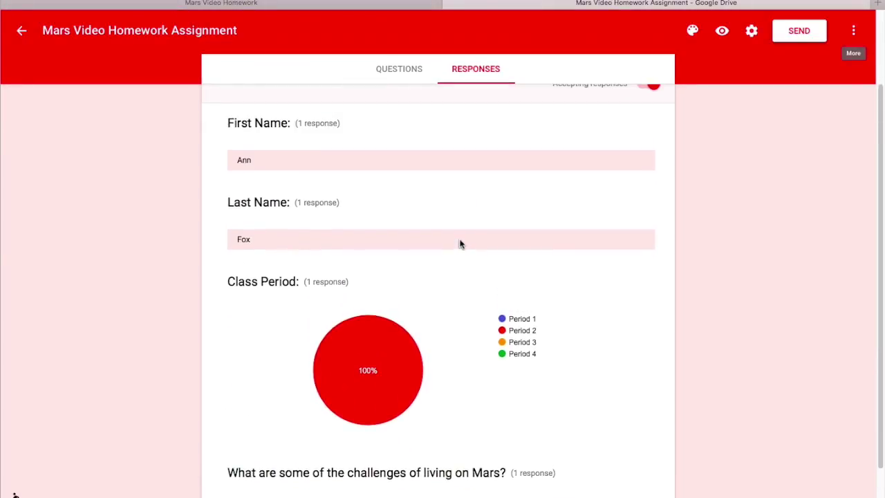
{"action": "scroll", "coordinate": [271, 241], "scroll_direction": "down", "scroll_amount": 2}
{"action": "mouse_move", "coordinate": [339, 333]}
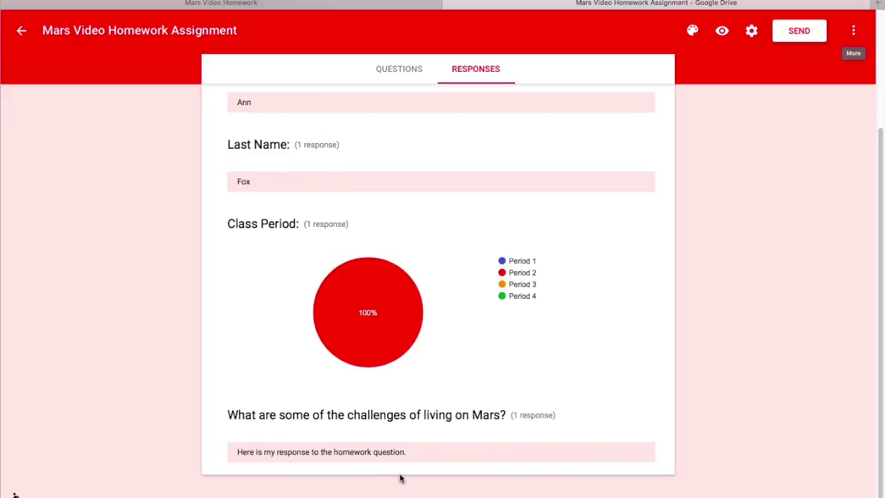
{"action": "scroll", "coordinate": [455, 405], "scroll_direction": "up", "scroll_amount": 5}
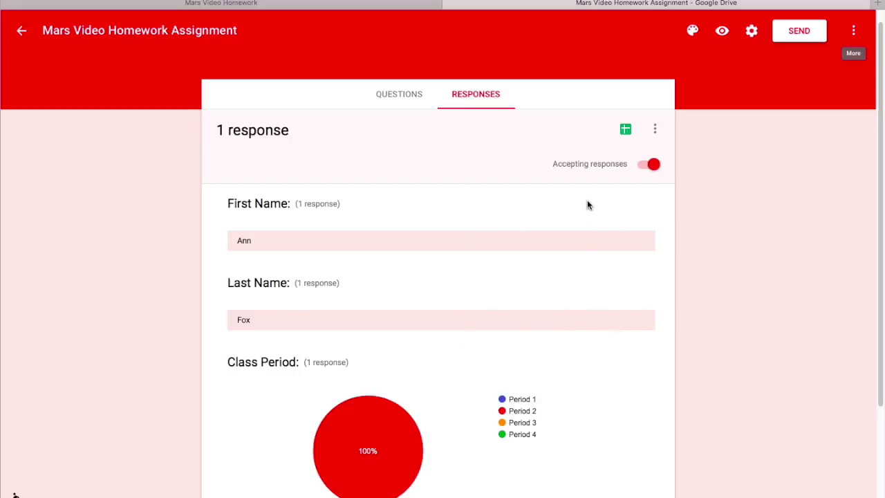
Step: Create a new Google Sheets spreadsheet linked to the form's responses
{"action": "left_click", "coordinate": [626, 132]}
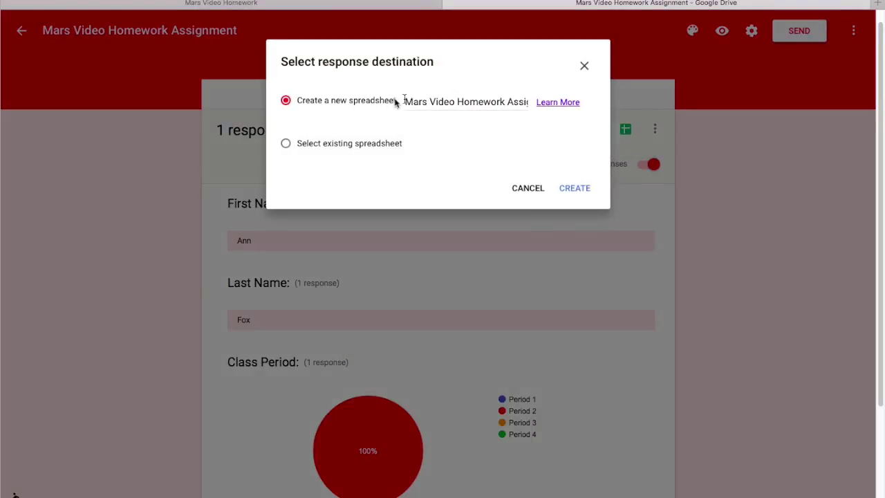
{"action": "left_click", "coordinate": [575, 189]}
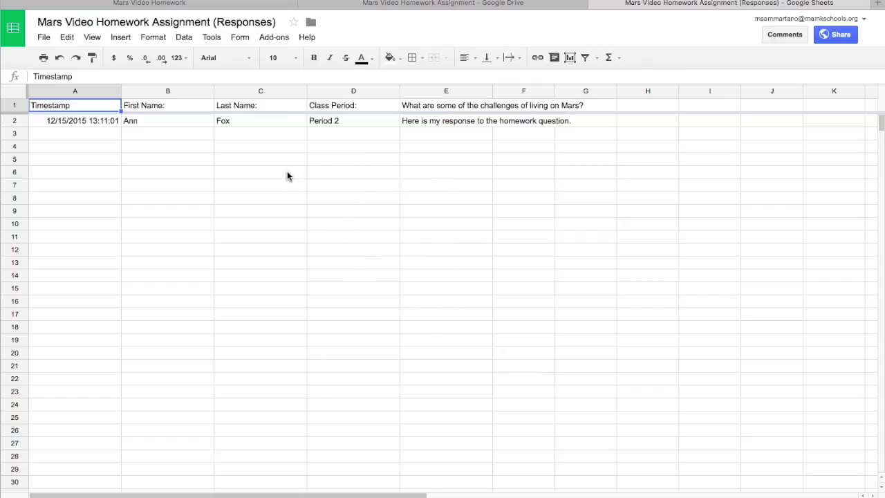
Step: Sort the response sheet A to Z using column C, Last Name
{"action": "left_click", "coordinate": [277, 92]}
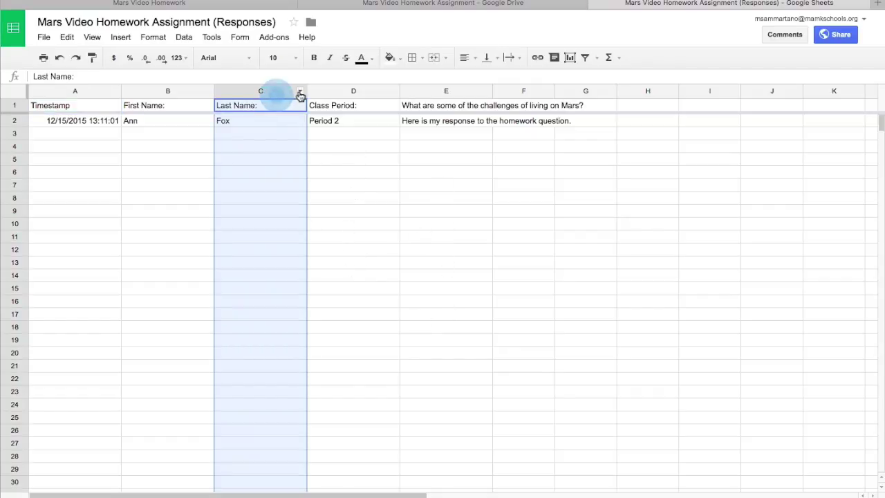
{"action": "left_click", "coordinate": [303, 92]}
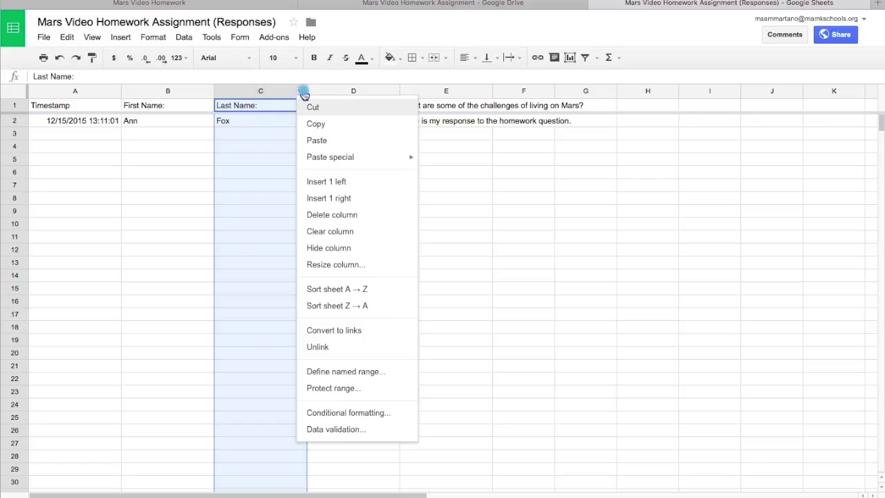
{"action": "left_click", "coordinate": [323, 290]}
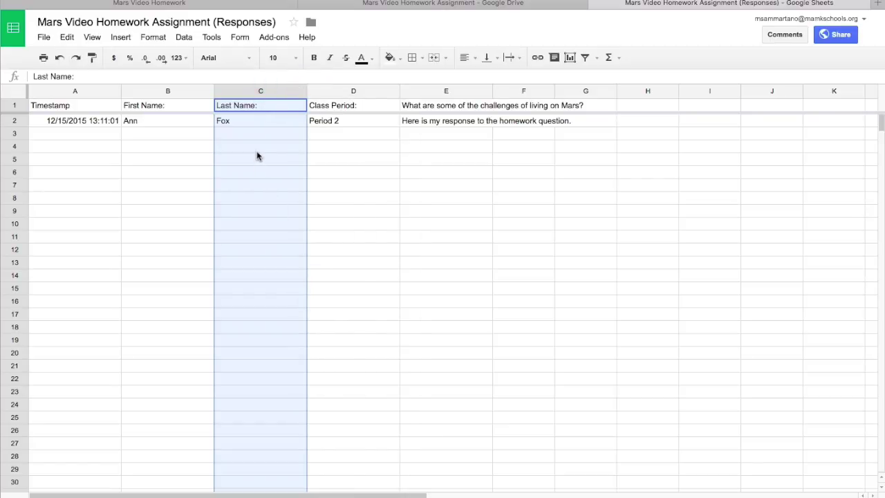